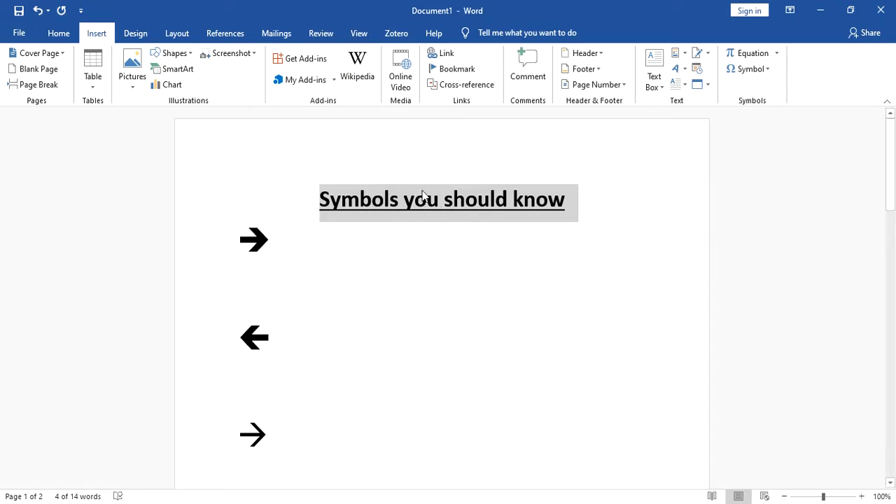
# Examine the arrow, emoji, copyright, registered and trademark symbols listed in the "Symbols you should know" document.
pyautogui.scroll(-4, 339, 243)
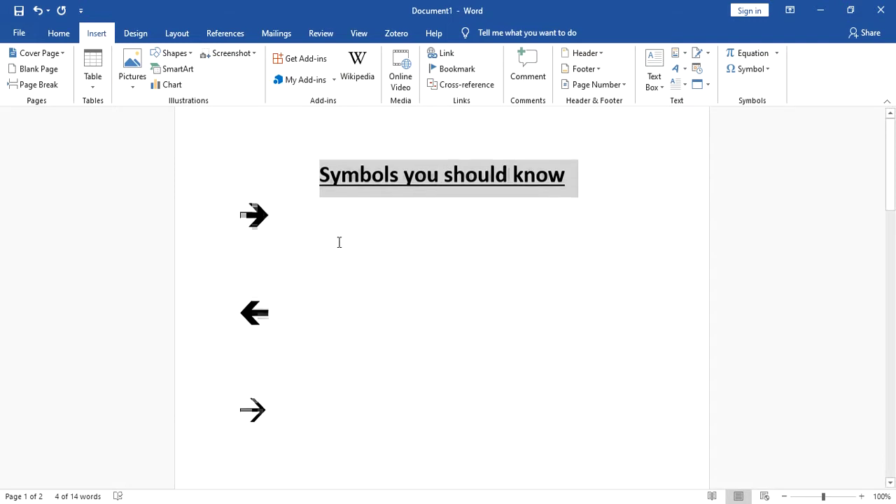
pyautogui.scroll(-7, 338, 242)
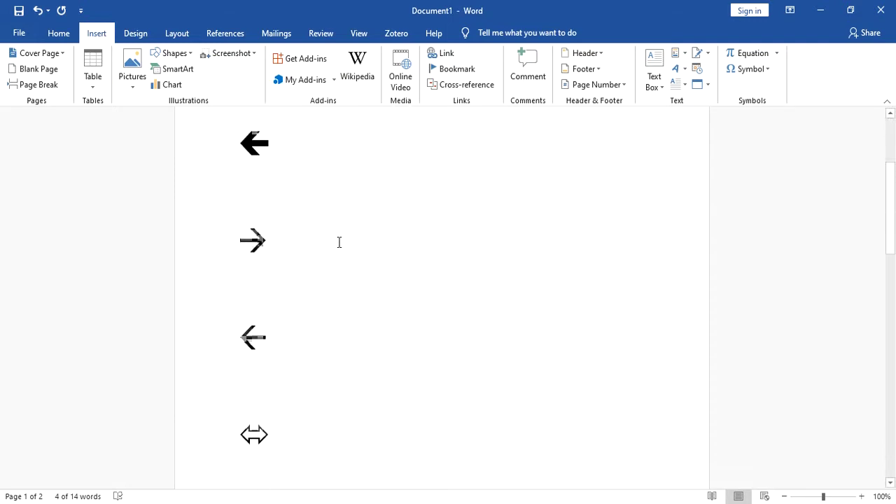
pyautogui.scroll(-10, 339, 242)
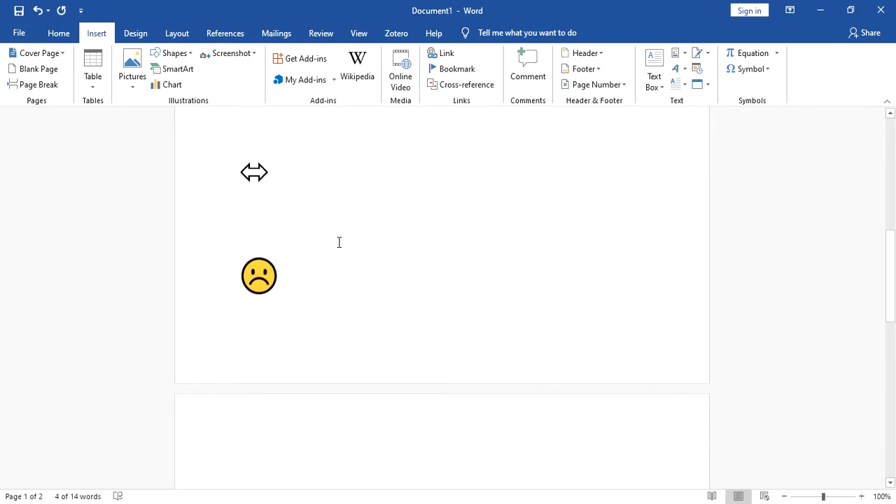
pyautogui.scroll(-4, 339, 242)
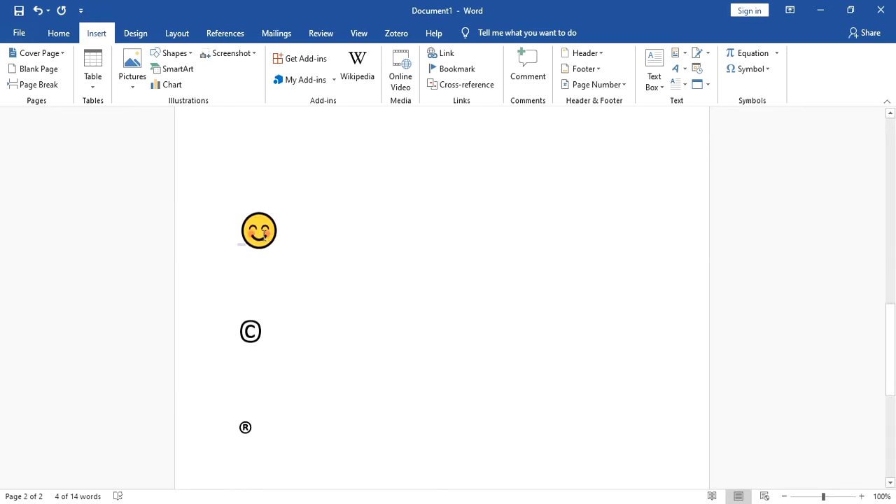
pyautogui.scroll(-4, 285, 360)
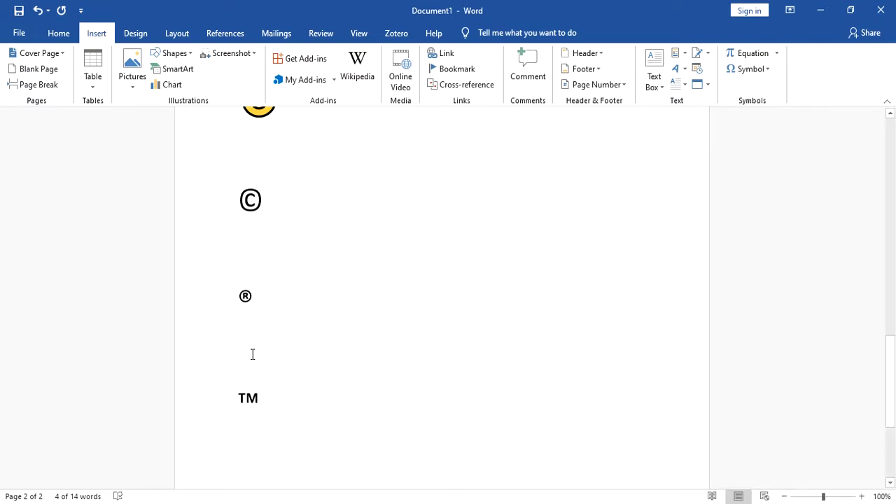
pyautogui.click(249, 402)
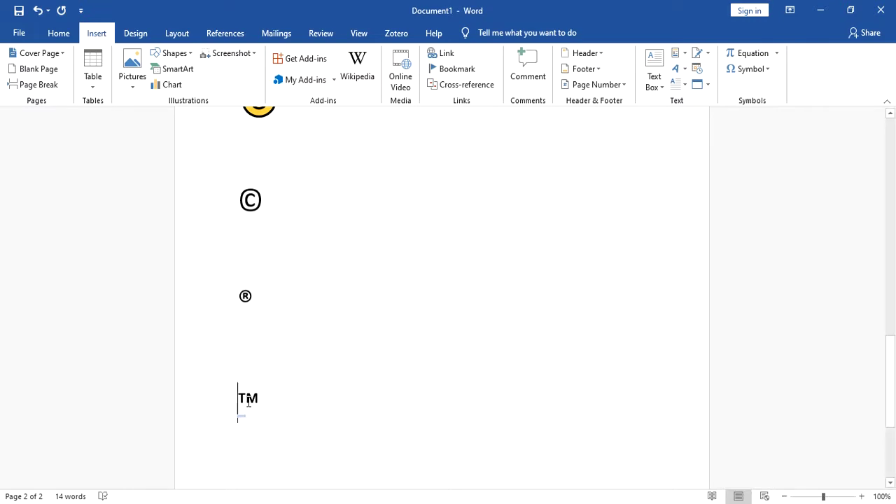
pyautogui.click(245, 295)
pyautogui.scroll(5, 385, 236)
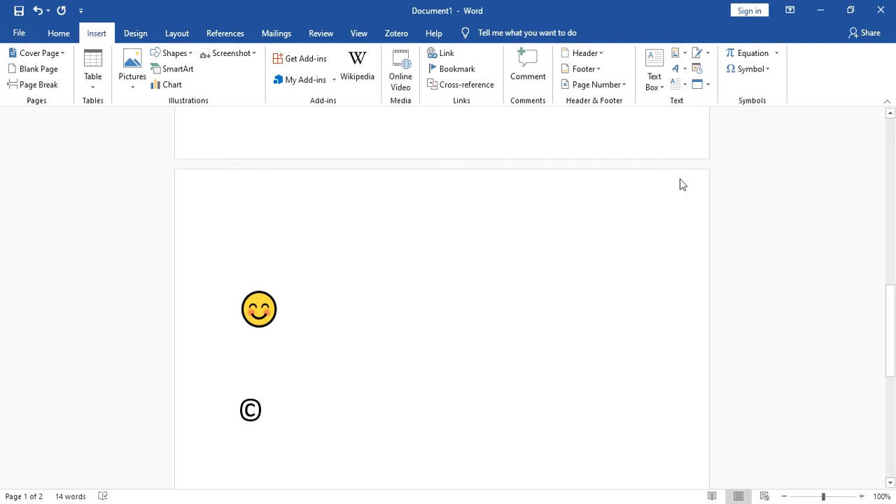
# Create a new blank document and go back to Document1 to review its list of symbols.
pyautogui.hotkey('ctrl', 'n')
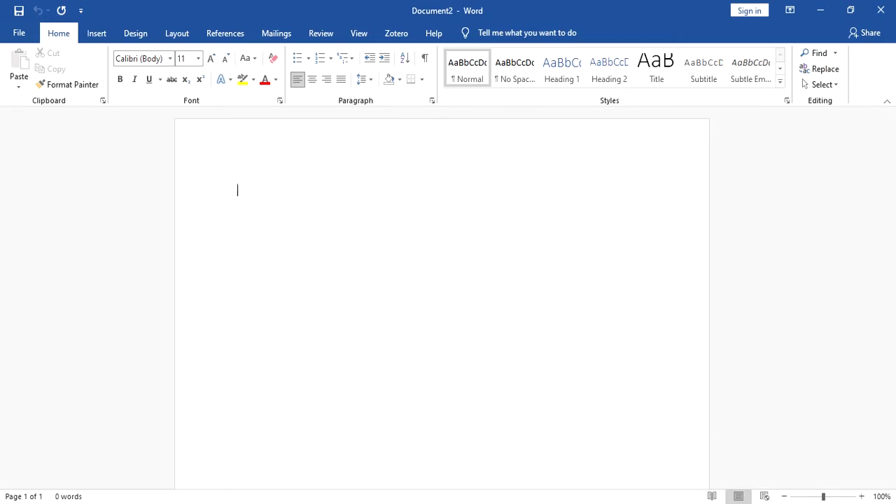
pyautogui.moveTo(570, 502)
pyautogui.click(518, 473)
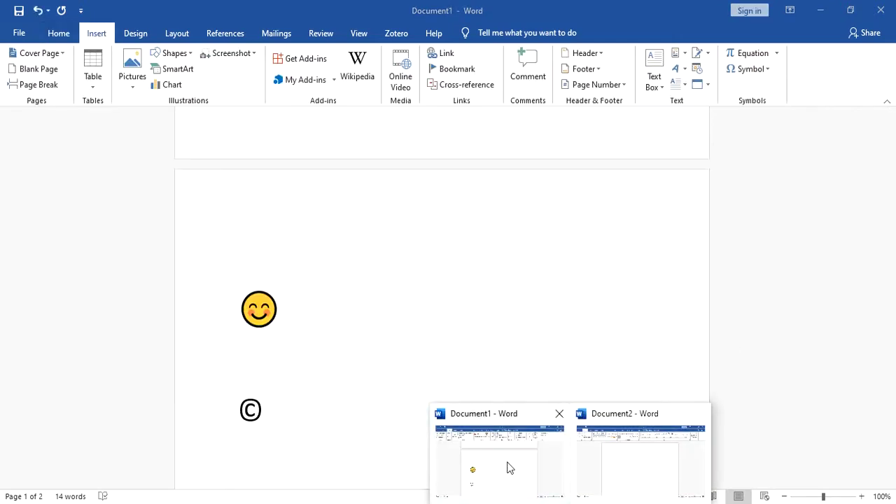
pyautogui.scroll(1, 346, 308)
pyautogui.scroll(-5, 343, 306)
pyautogui.scroll(3, 344, 306)
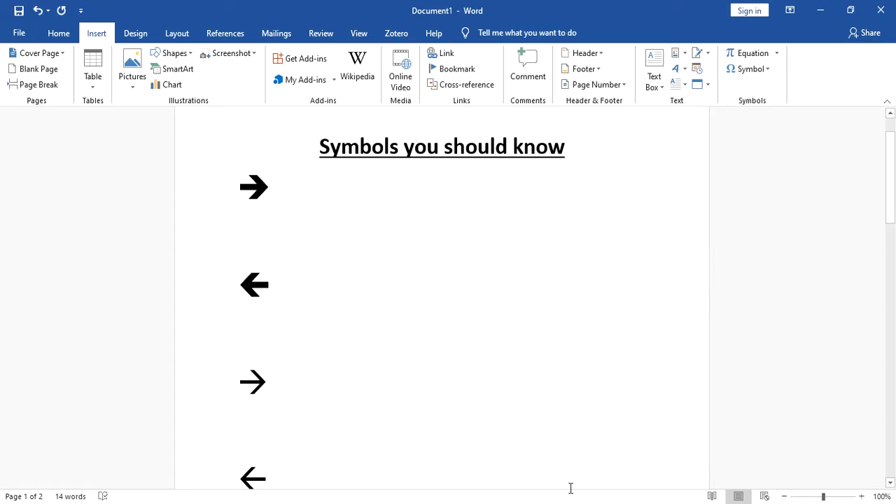
# In Document2, enter three lines starting with thick right arrows formed from ==>: "eyhre89suityhf8we9asdthg89uya4r", "et7isygvr7sedfyign" and "jf89raeuiyg8we".
pyautogui.moveTo(571, 503)
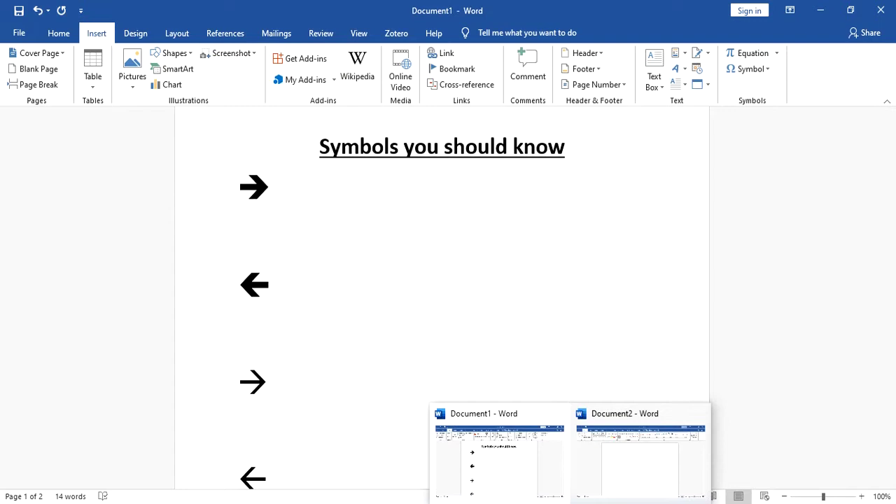
pyautogui.click(627, 457)
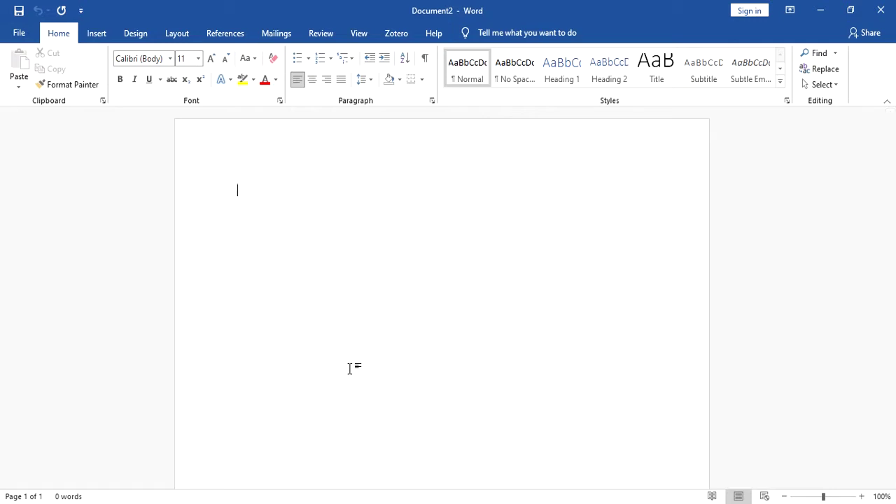
pyautogui.write('==>eyhre89suityhf8we9asdthg89uya4r')
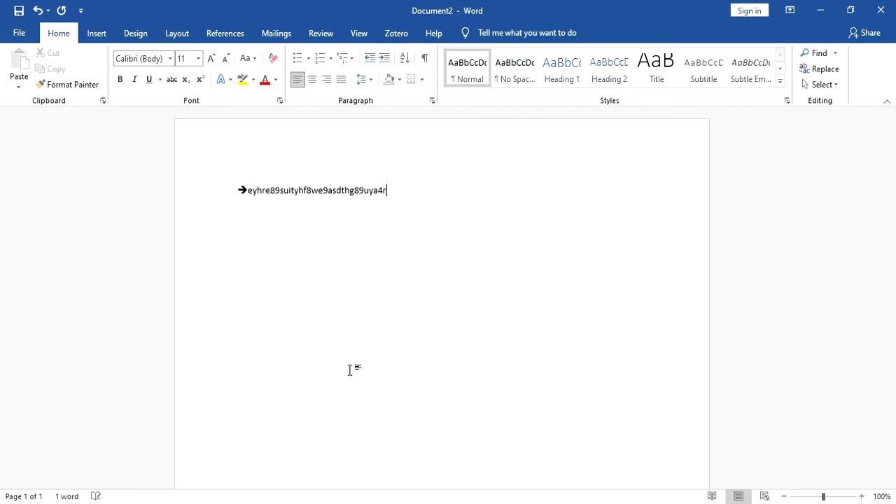
pyautogui.press('Return')
pyautogui.write('==>')
pyautogui.write('et7isygvr7sedfyign')
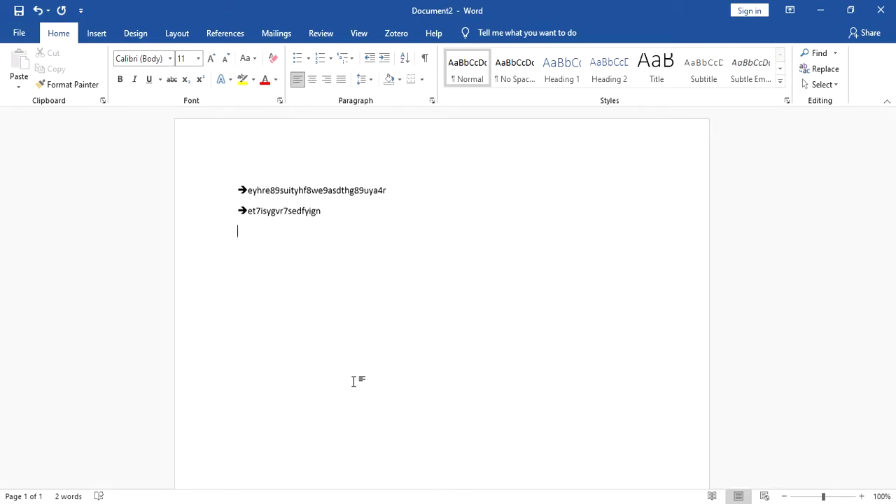
pyautogui.write('==>jf89raeu')
pyautogui.write('iyg8we')
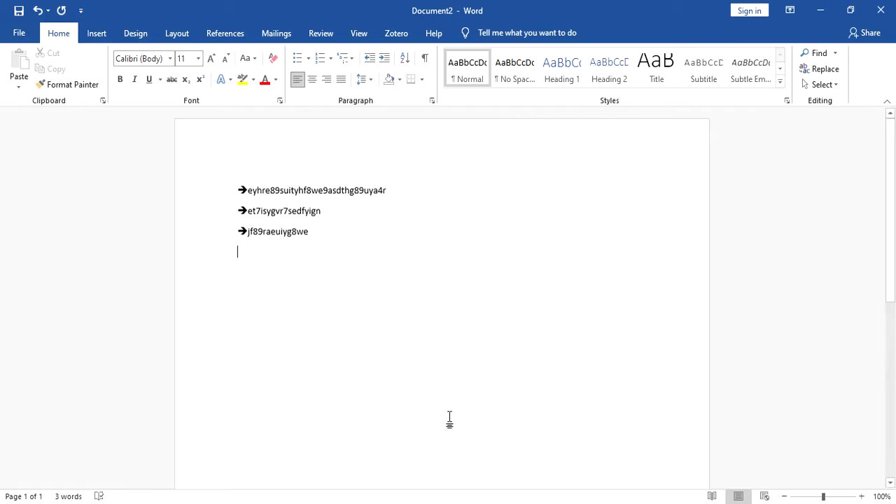
# Add two lines to Document2, each starting with a thick left arrow: "yfghb78tuiwye4argeb7s" and "uefyvbse7dyufv9ser7iyfg".
pyautogui.moveTo(570, 503)
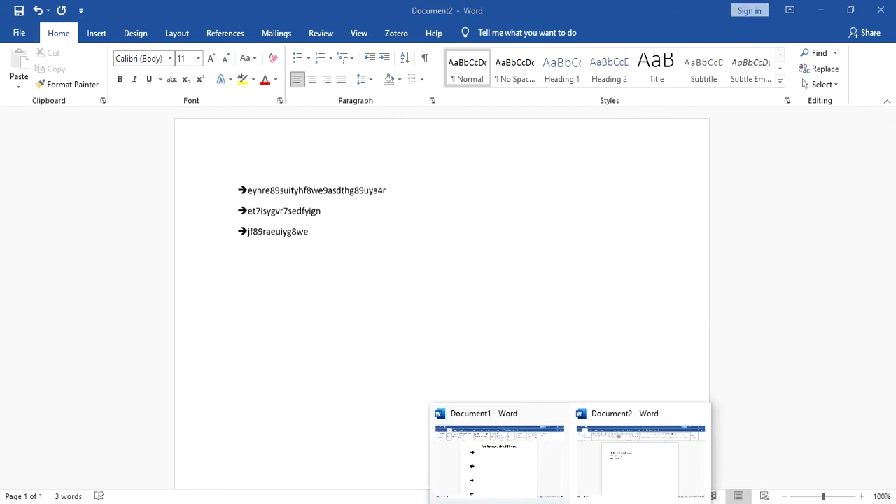
pyautogui.click(485, 465)
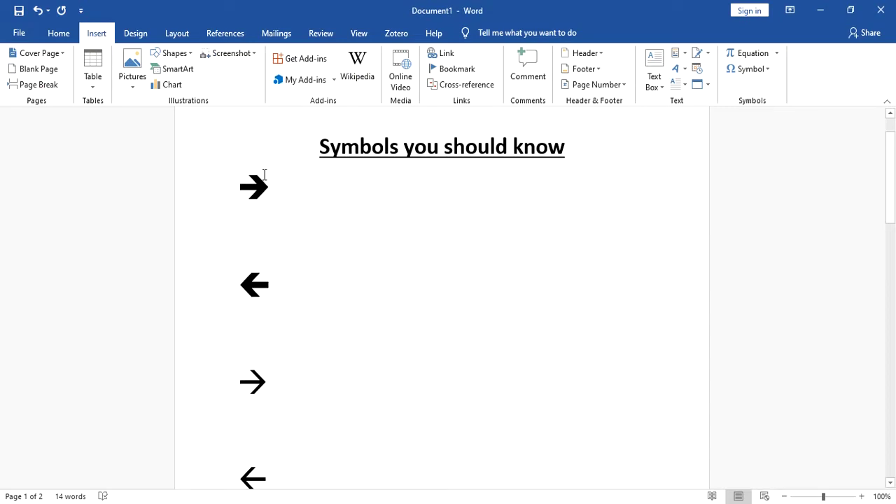
pyautogui.hotkey('alt', 'Tab')
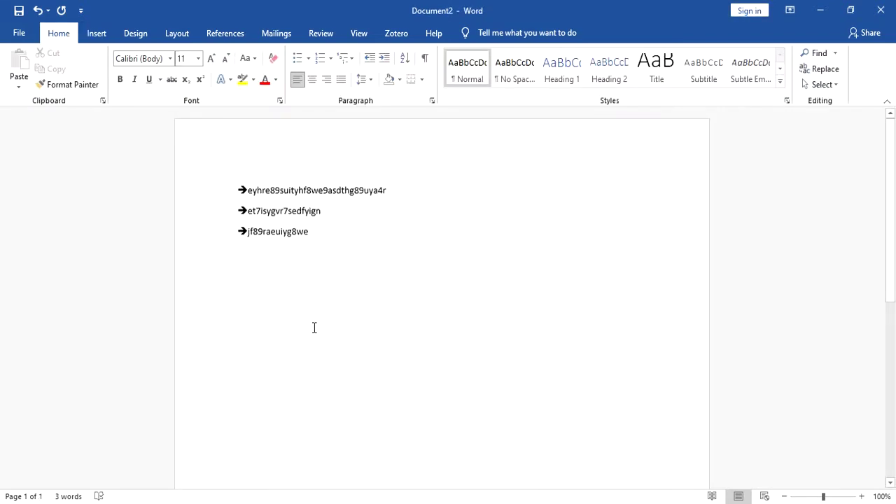
pyautogui.write('<')
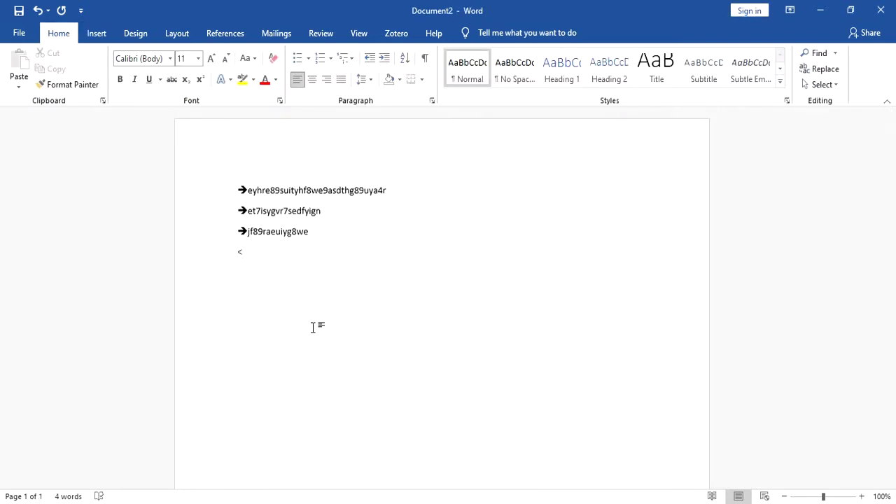
pyautogui.write('--')
pyautogui.write('yfghb78tuiwye4argeb7s')
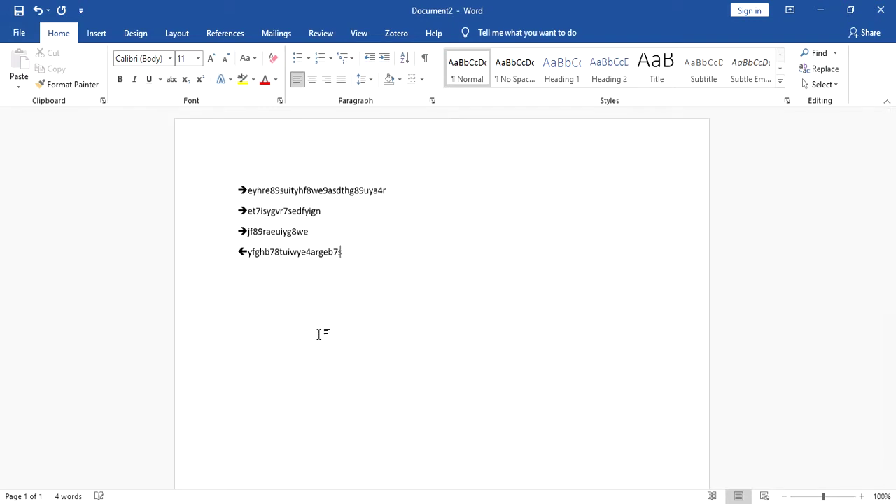
pyautogui.press('Return')
pyautogui.write('<')
pyautogui.write('--')
pyautogui.write('uefyvbse7dyufv9ser7iyfg')
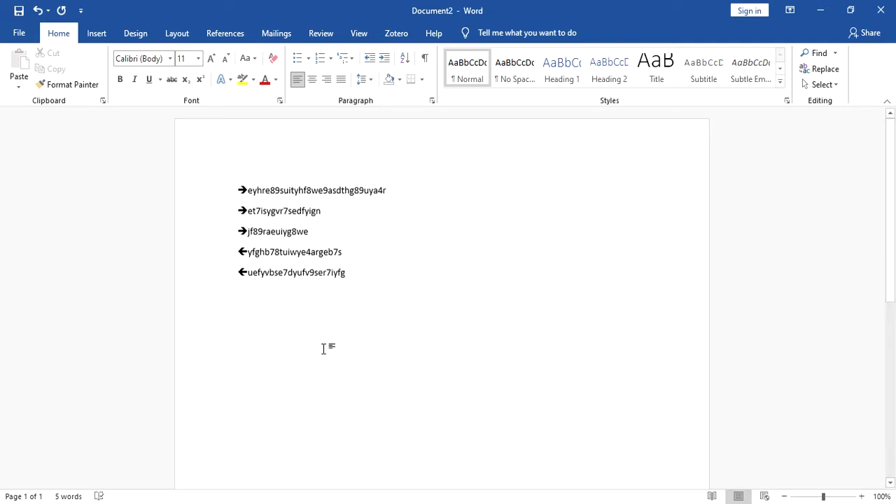
pyautogui.press('Return')
# Check the thin arrow symbols in Document1, and delete all the text in Document2.
pyautogui.moveTo(570, 503)
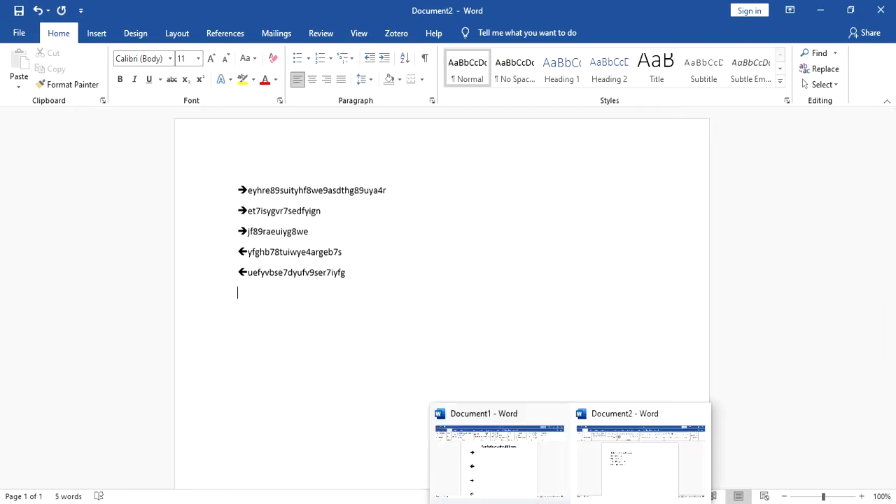
pyautogui.click(482, 457)
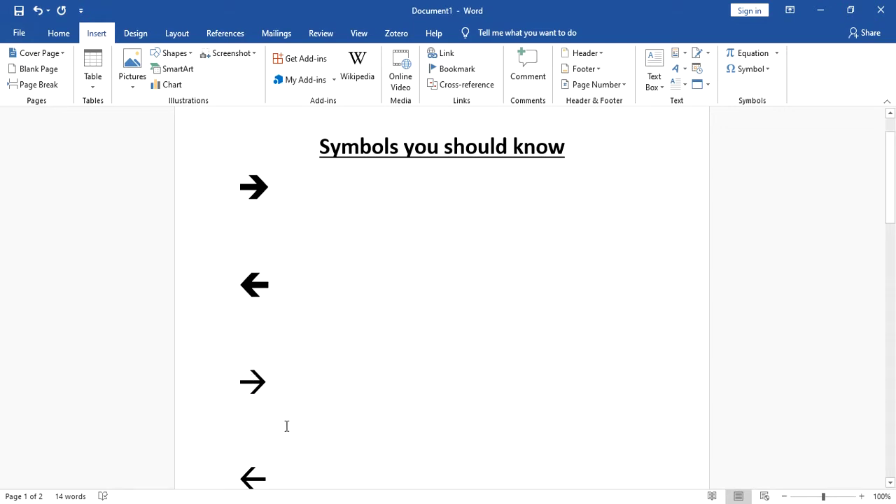
pyautogui.hotkey('alt', 'Tab')
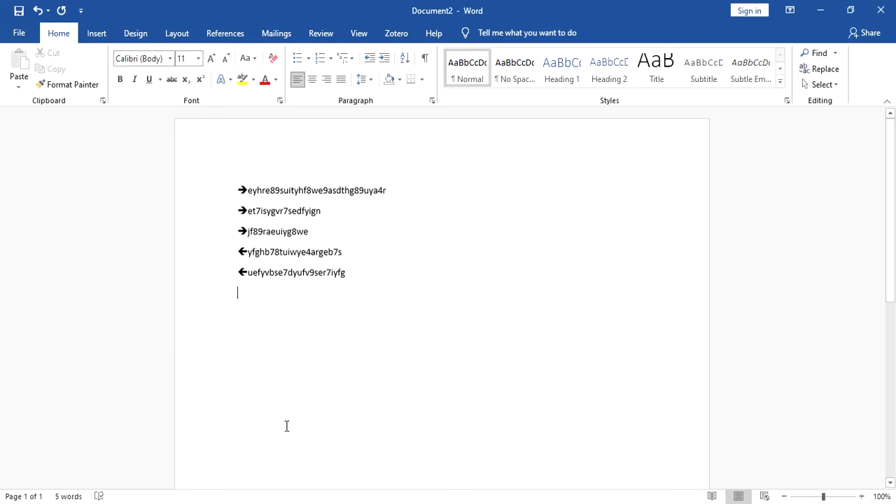
pyautogui.hotkey('ctrl', 'a')
pyautogui.press('Delete')
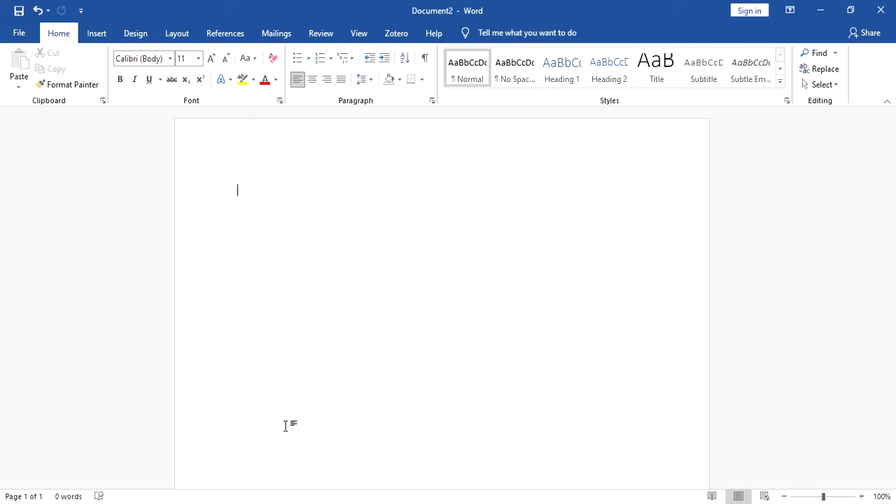
# Enter the line "e7zr8sit" in Document2, preceded by a thin right arrow formed from -->.
pyautogui.write('--')
pyautogui.write('>')
pyautogui.write('e7zr8sit')
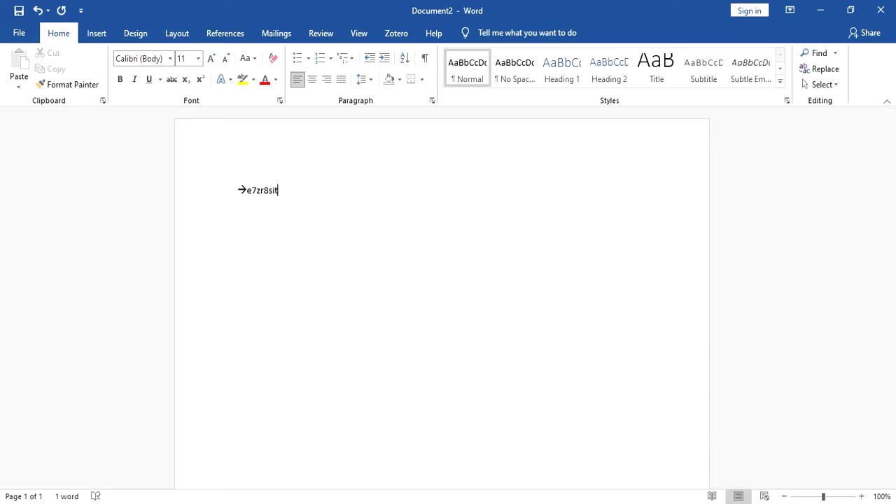
# Open the On-Screen Keyboard over the document and minimize it.
pyautogui.press('ctrl+super+o')
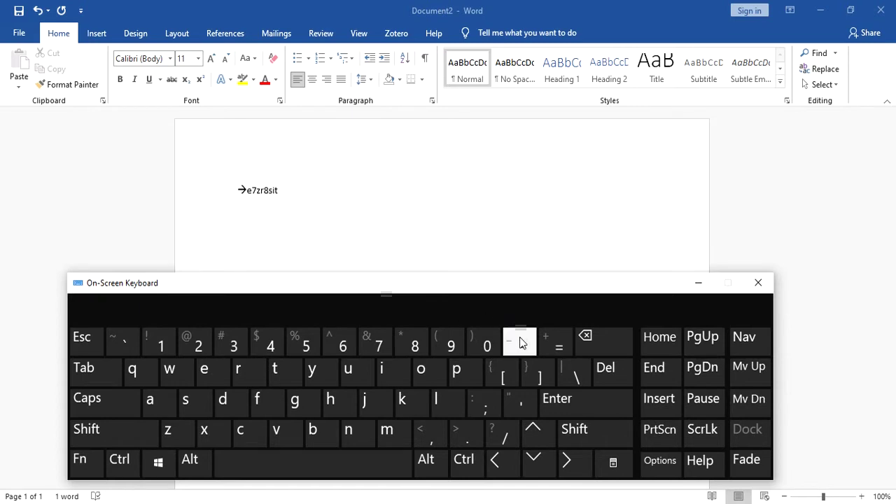
pyautogui.click(283, 182)
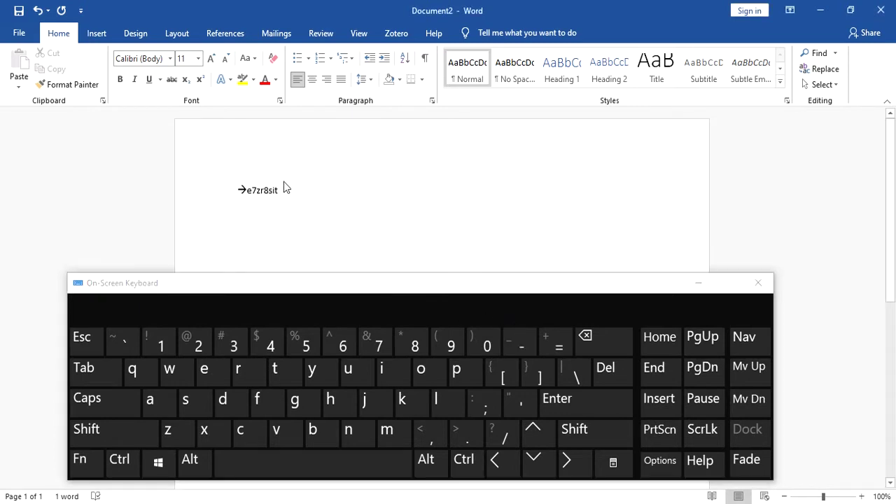
pyautogui.doubleClick(284, 181)
pyautogui.click(307, 198)
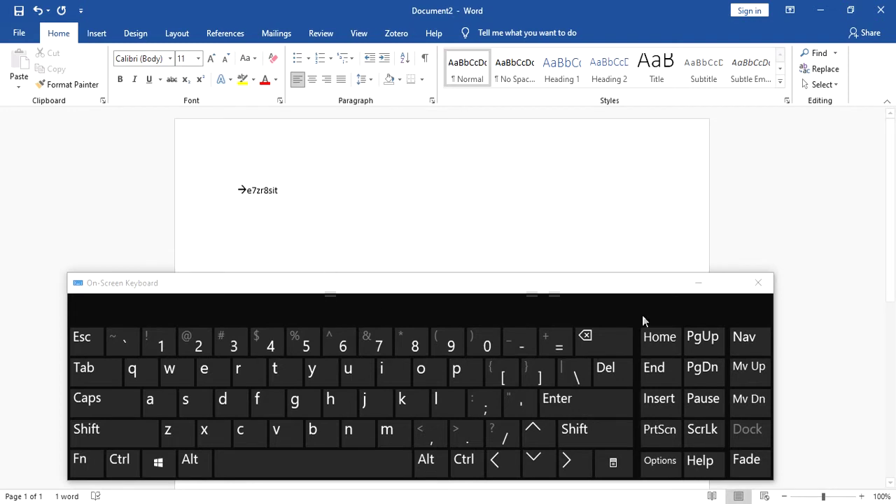
pyautogui.click(702, 278)
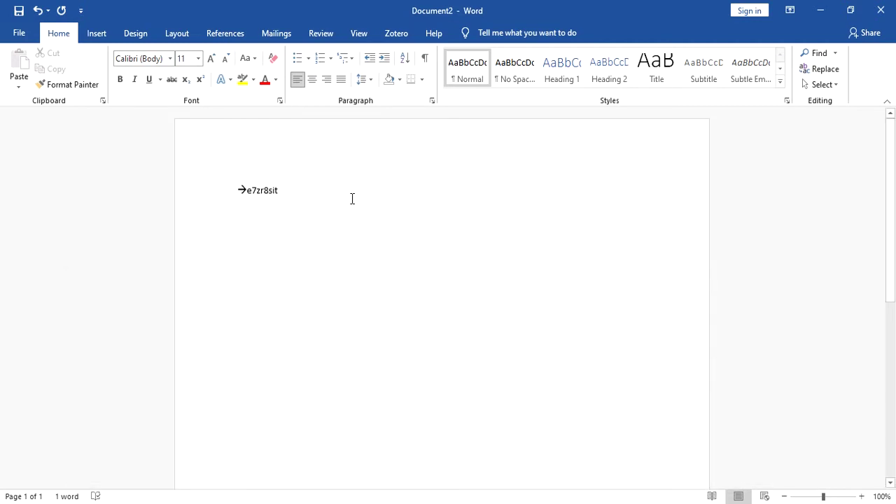
# Replace the text in Document2 with a thin right arrow formed from -->, entered through the On-Screen Keyboard.
pyautogui.hotkey('ctrl', 'a')
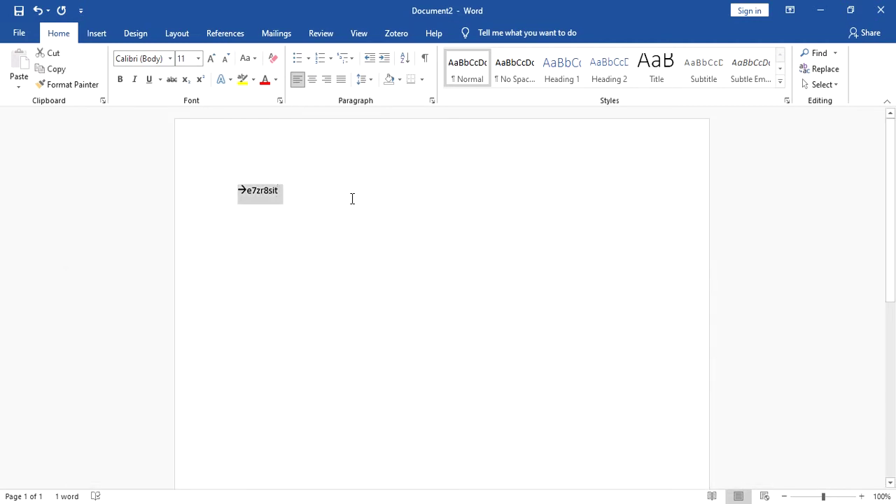
pyautogui.press('Delete')
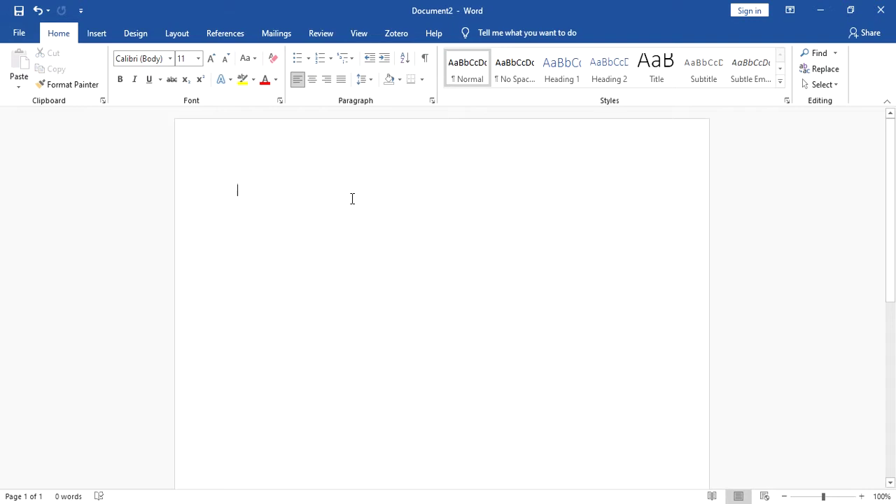
pyautogui.click(542, 503)
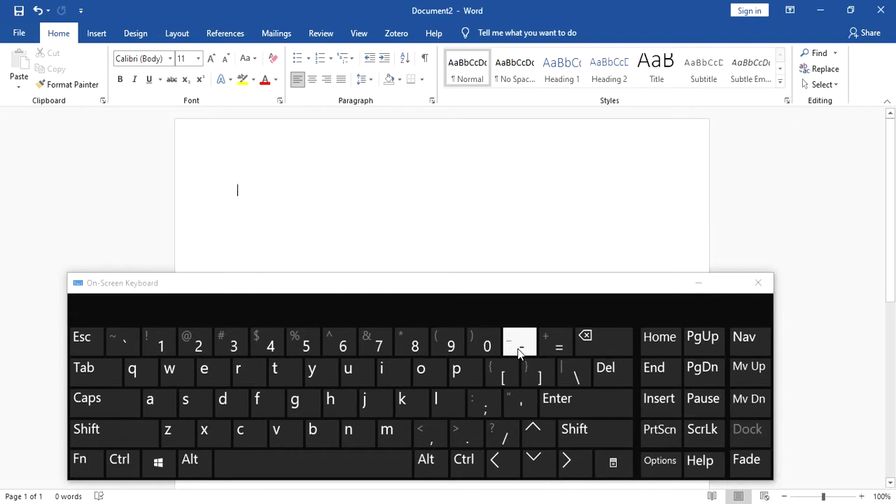
pyautogui.click(519, 350)
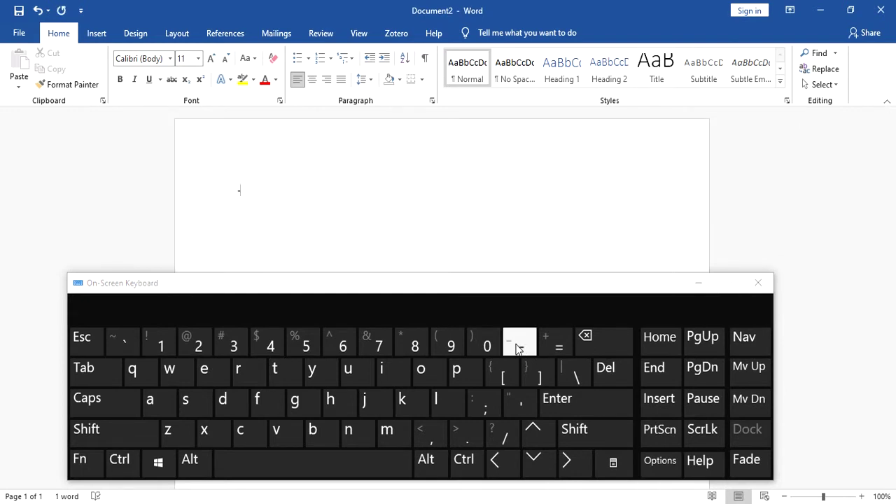
pyautogui.click(519, 349)
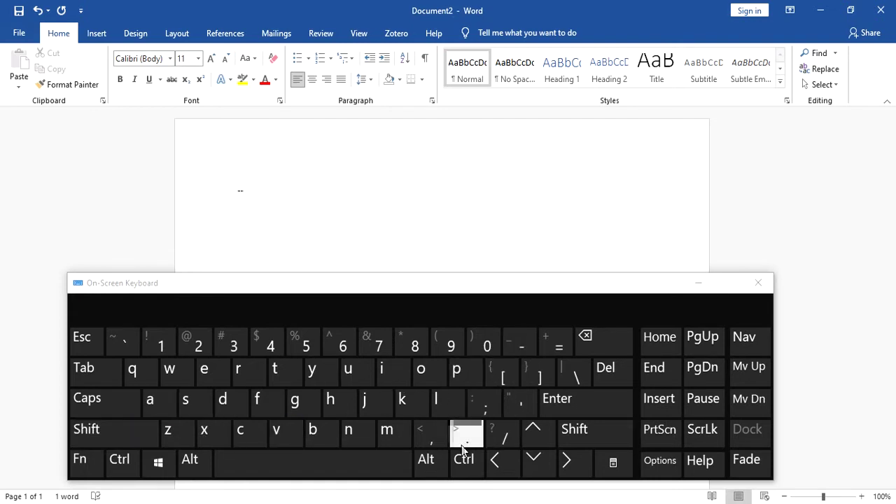
pyautogui.click(113, 433)
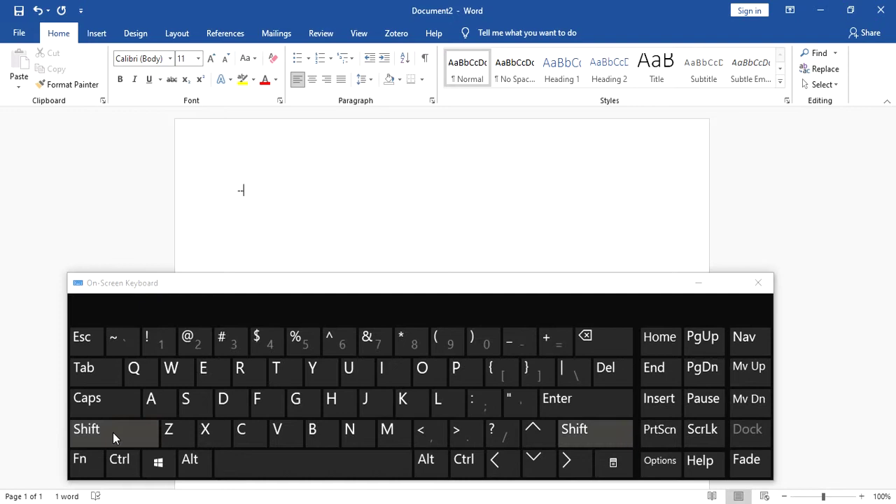
pyautogui.click(455, 434)
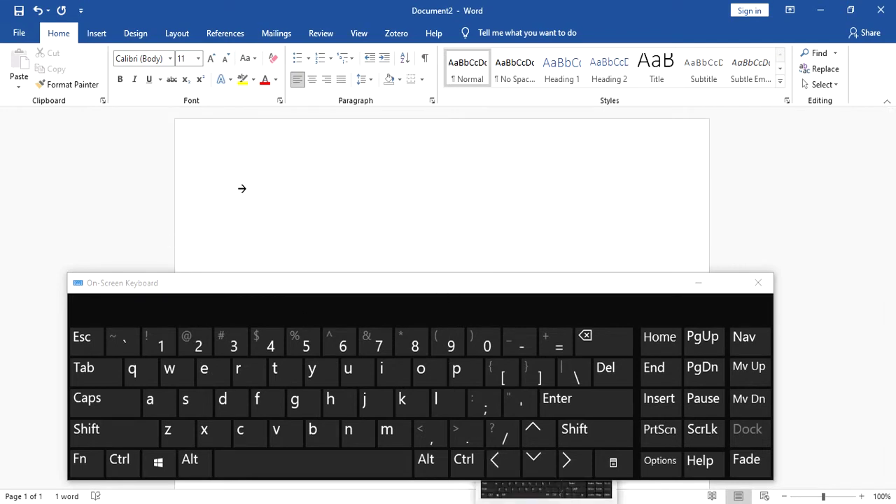
# Switch to Document1, minimize the On-Screen Keyboard and examine the thin left arrow symbol.
pyautogui.hotkey('alt', 'Tab')
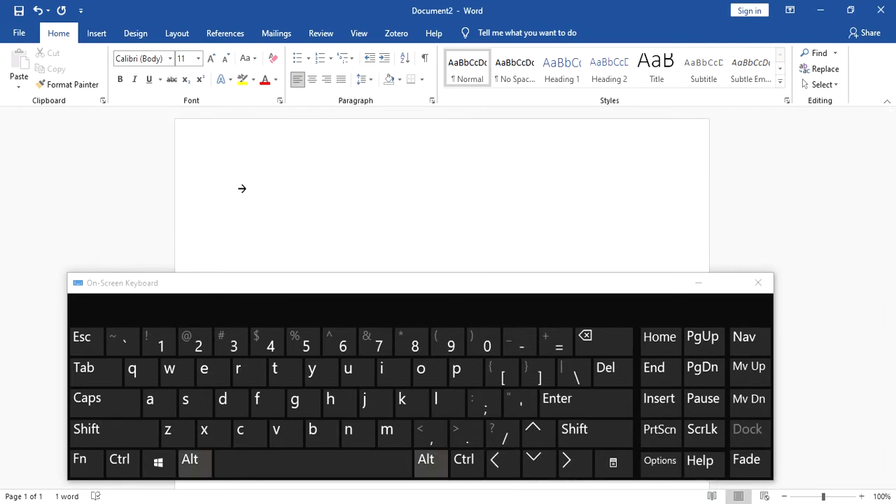
pyautogui.press('Tab')
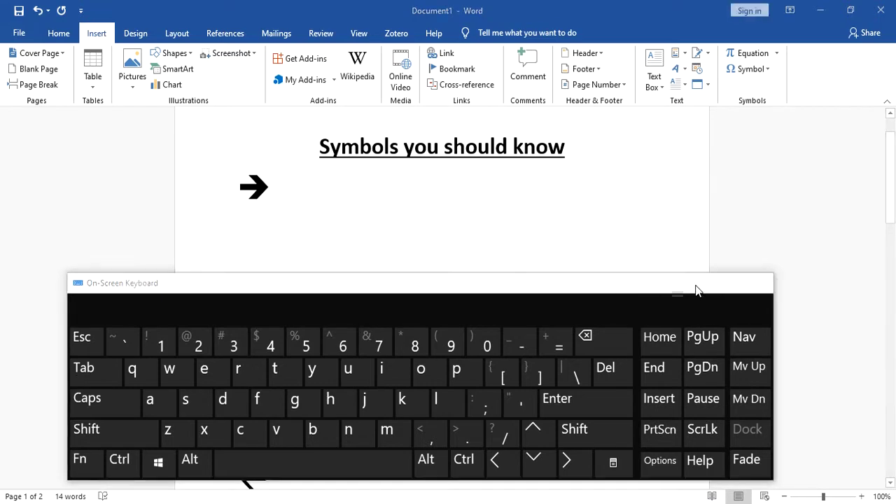
pyautogui.click(698, 286)
pyautogui.scroll(-3, 394, 368)
pyautogui.scroll(-2, 395, 367)
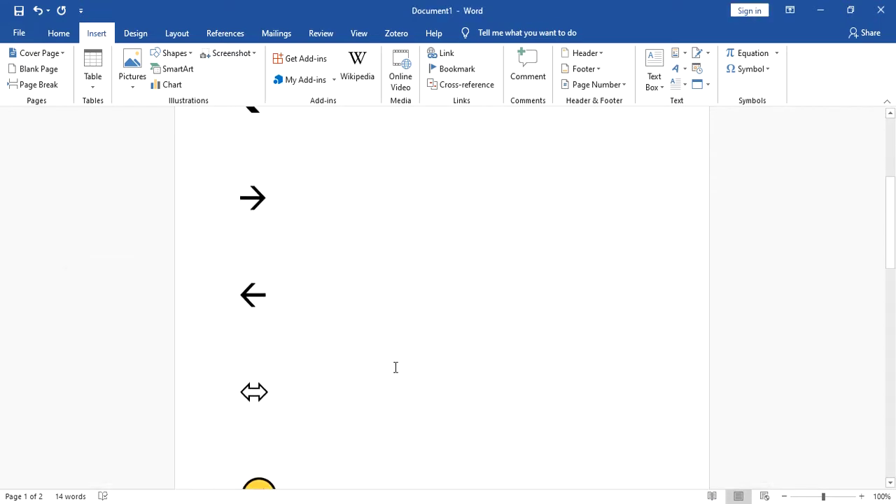
pyautogui.hotkey('alt', 'Tab')
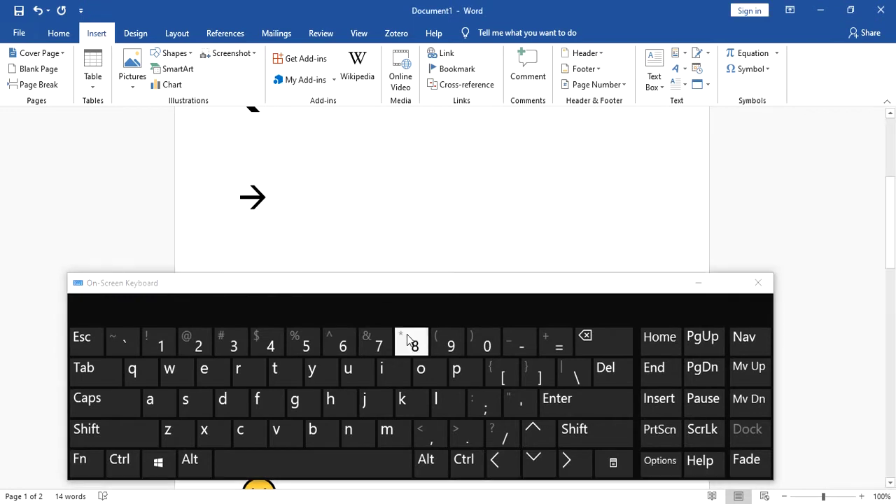
pyautogui.click(699, 289)
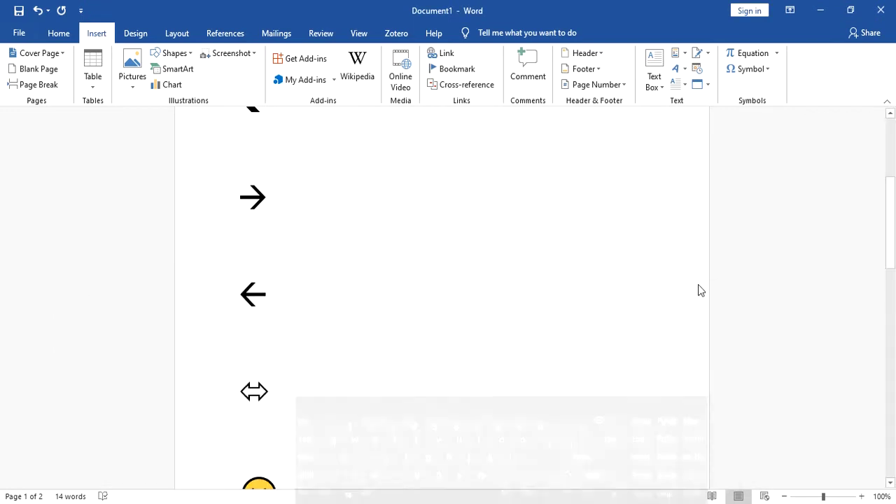
# Add three lines to Document2, each preceded by a thin left arrow formed from <--: "d89frtgsfyudh8erzsiodjm", "jnfyudgs" and "uiearvwu".
pyautogui.moveTo(570, 503)
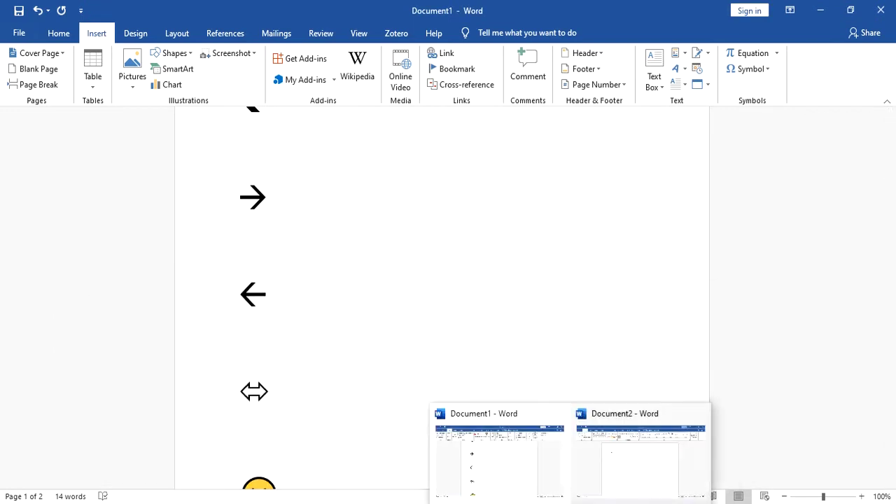
pyautogui.click(604, 472)
pyautogui.press('Return')
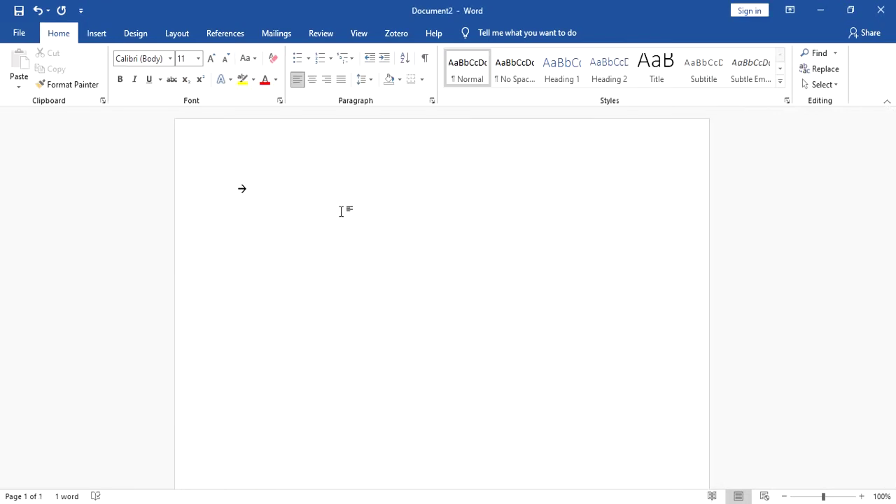
pyautogui.write('<')
pyautogui.write('--')
pyautogui.write('d89frtgsfyudh8erzsiodj')
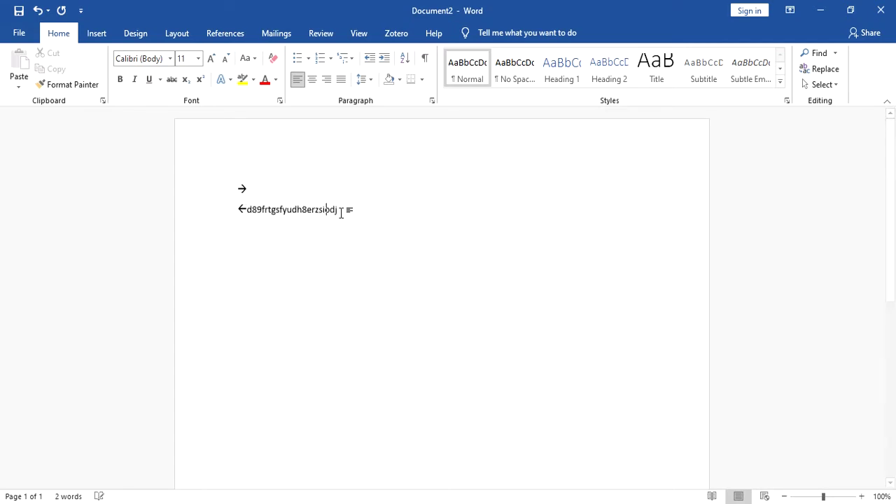
pyautogui.write('m<--jnfyudgs')
pyautogui.press('Return')
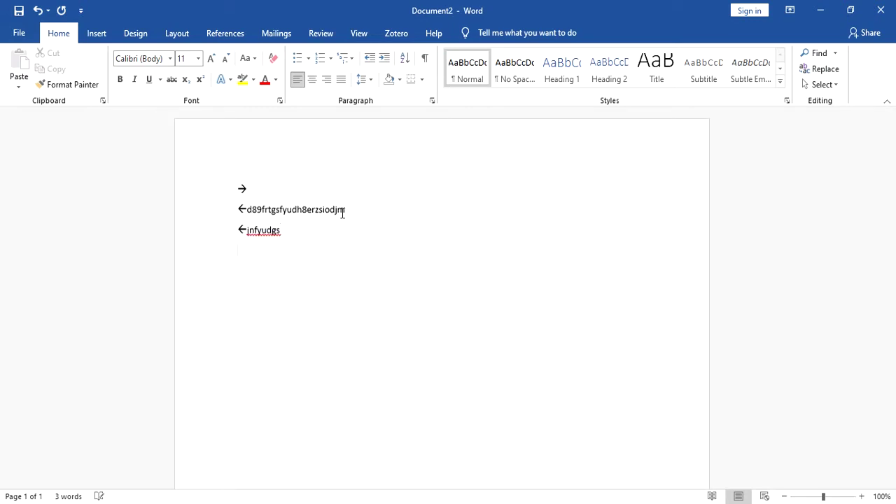
pyautogui.write('<')
pyautogui.write('--uiearvwu')
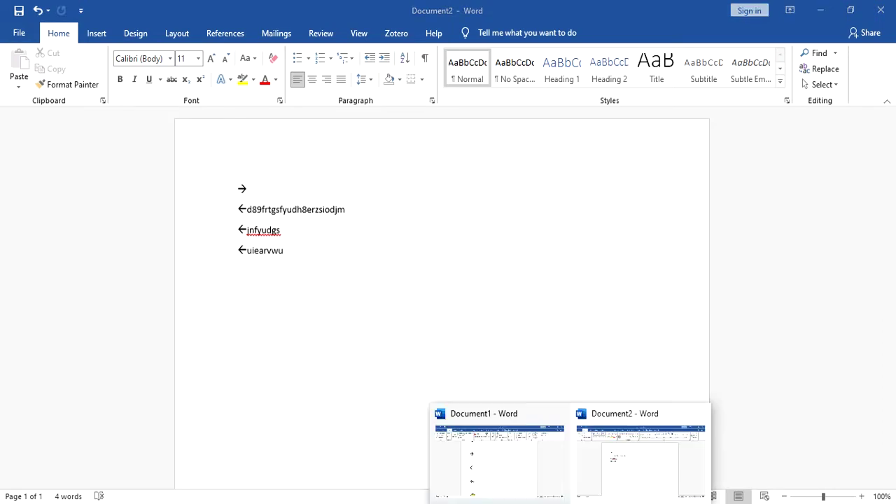
# Examine the hollow double-headed arrow symbol in Document1.
pyautogui.click(468, 467)
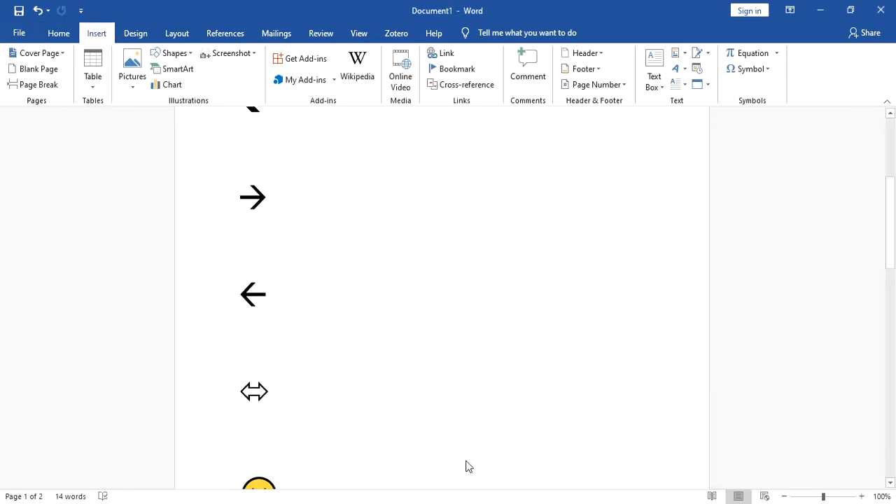
pyautogui.scroll(-2, 271, 369)
pyautogui.scroll(-3, 271, 370)
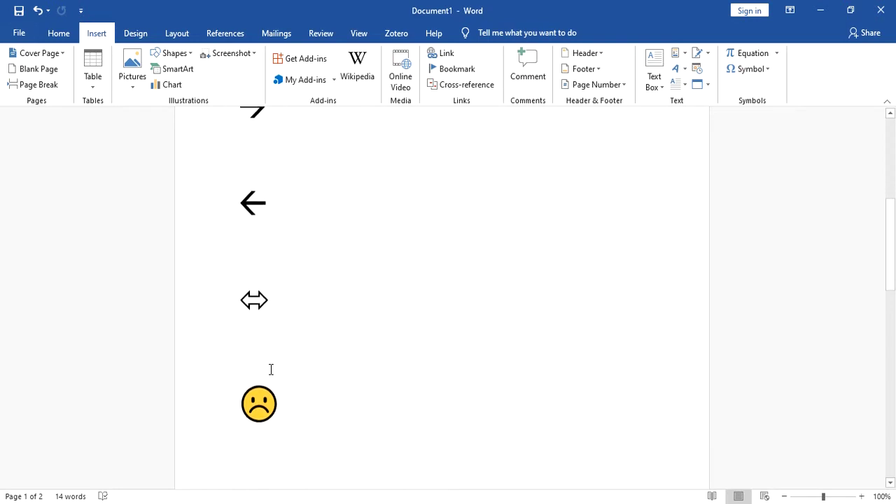
pyautogui.moveTo(241, 255)
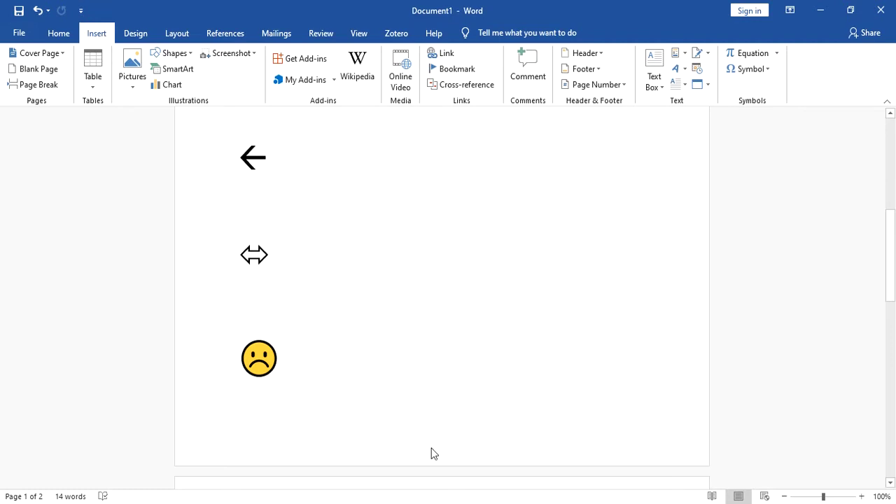
# Replace all the text in Document2 with a double-headed arrow formed from <=>.
pyautogui.moveTo(570, 503)
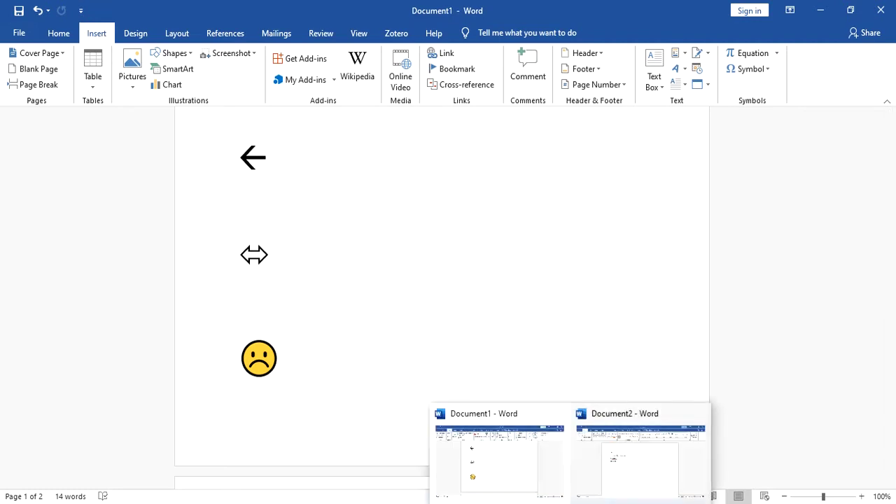
pyautogui.click(628, 462)
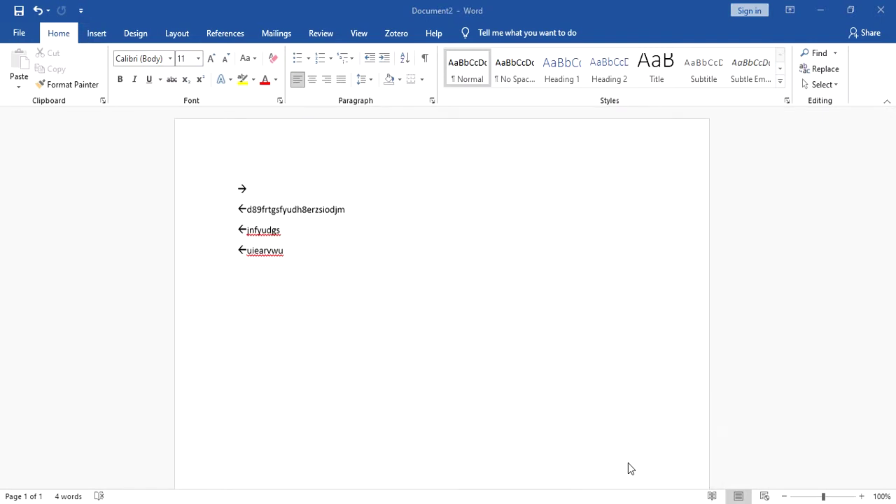
pyautogui.press('Return')
pyautogui.press('Return')
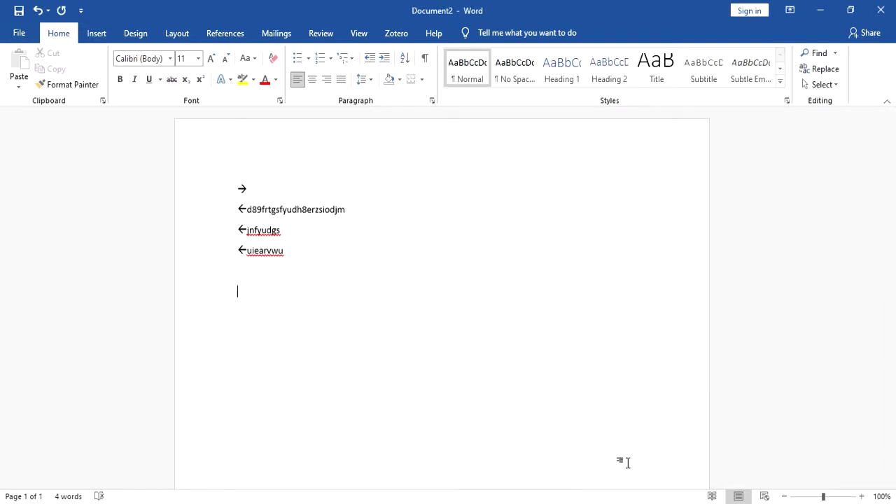
pyautogui.hotkey('ctrl', 'a')
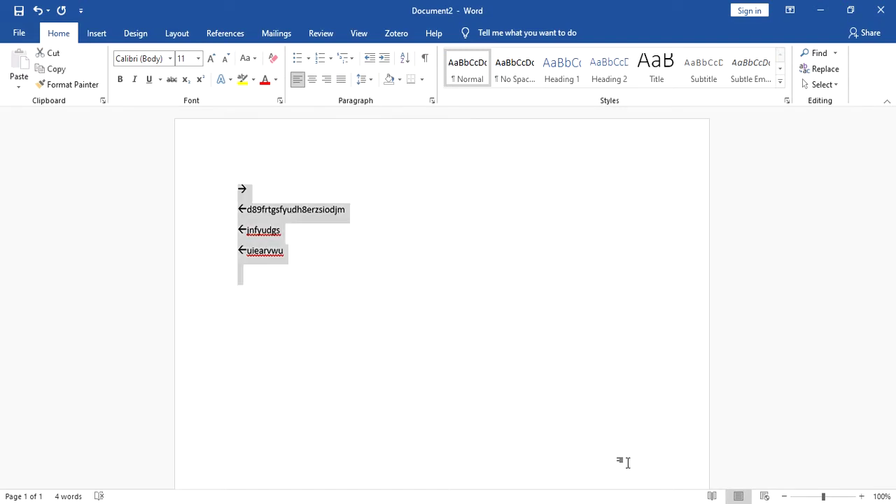
pyautogui.press('Delete')
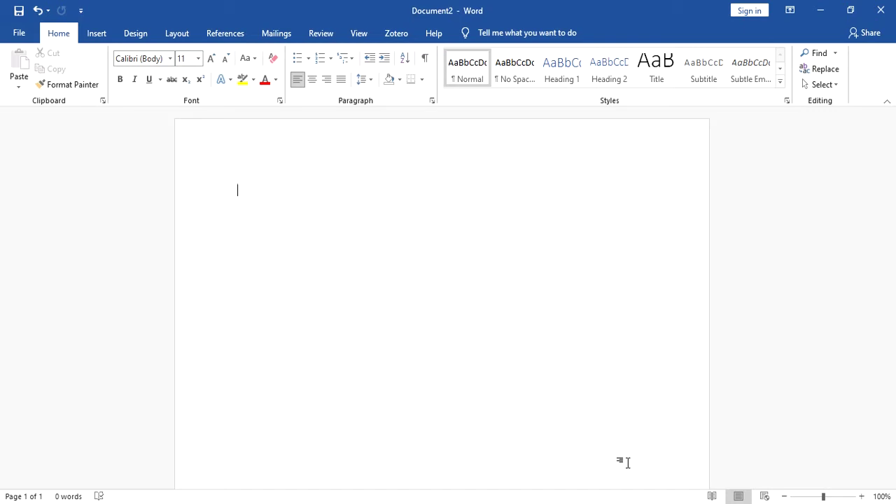
pyautogui.write('<=>')
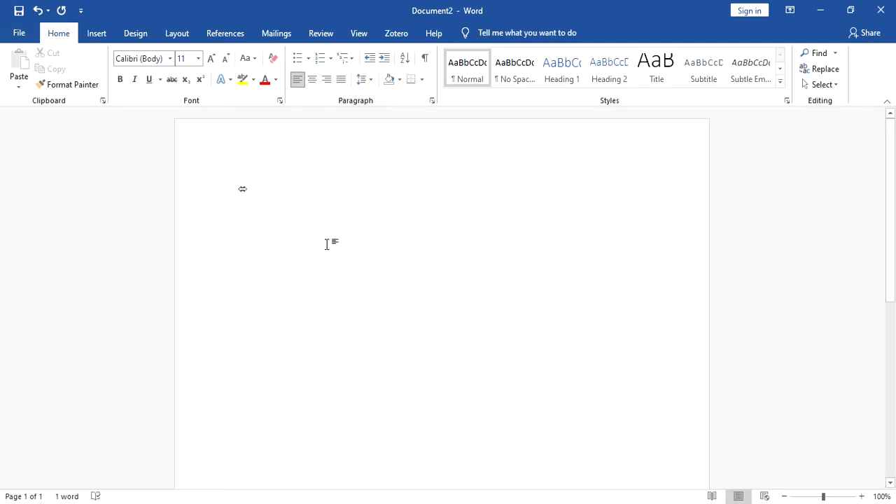
# Enlarge the view of Document2 to 160% to examine the double-headed arrow.
pyautogui.click(861, 496)
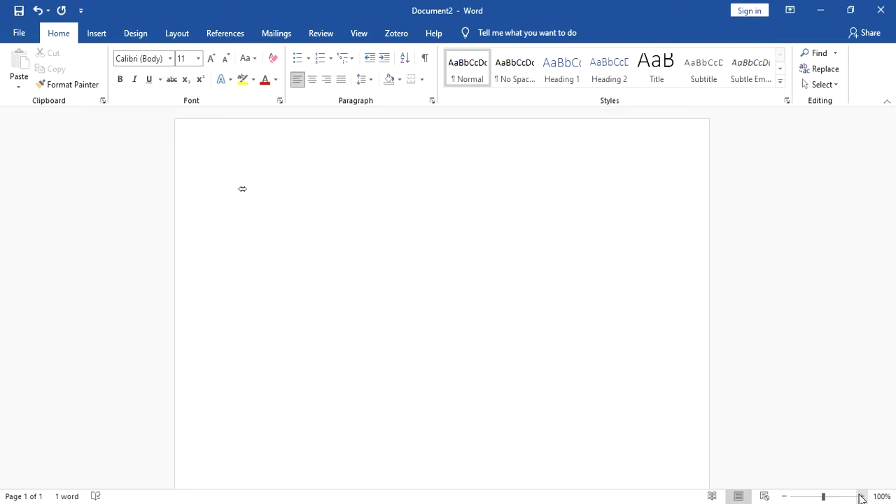
pyautogui.click(861, 497)
pyautogui.click(861, 496)
pyautogui.click(861, 497)
pyautogui.click(861, 496)
pyautogui.click(861, 496)
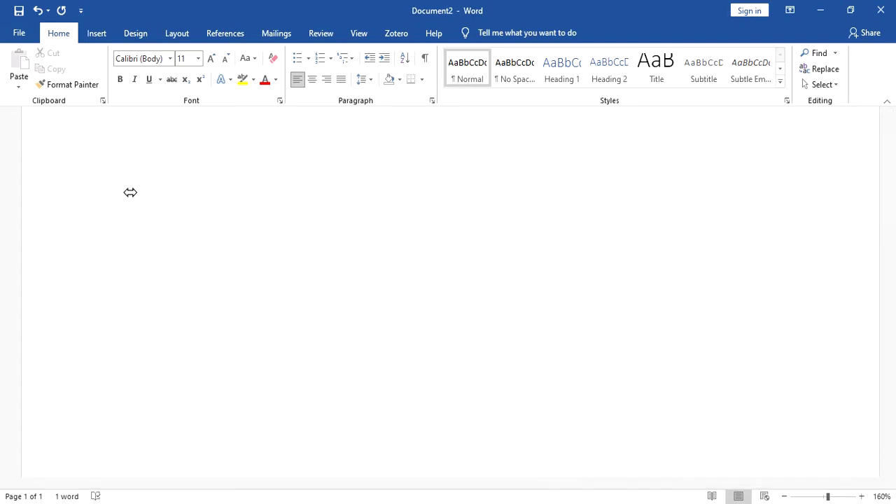
# Switch to Document1 and examine the sad face and smiling face symbols below the double-headed arrow.
pyautogui.click(570, 503)
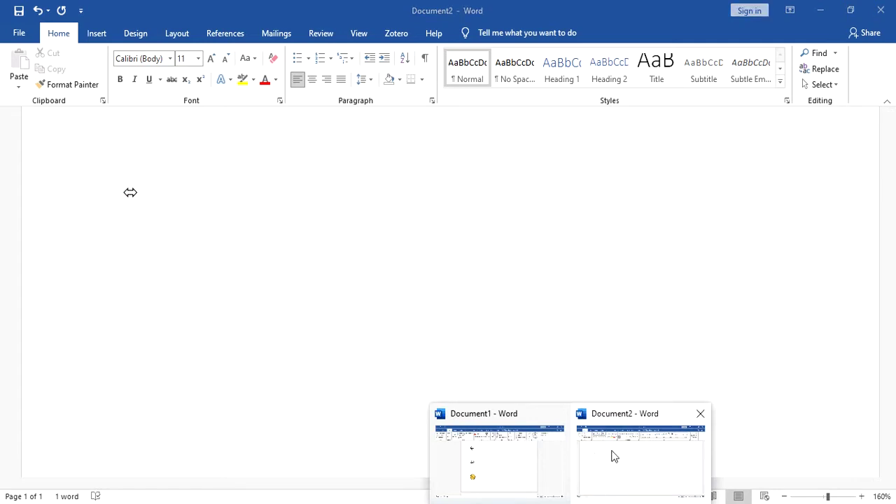
pyautogui.moveTo(456, 455)
pyautogui.click(481, 473)
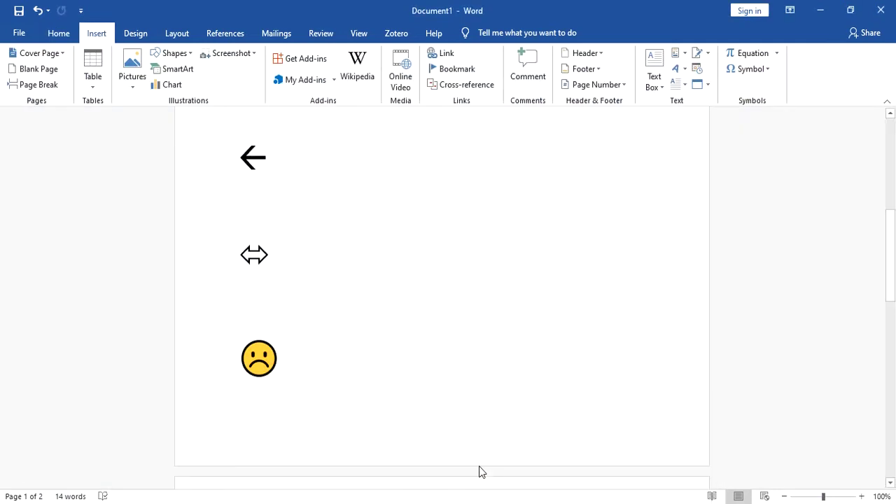
pyautogui.scroll(-3, 297, 349)
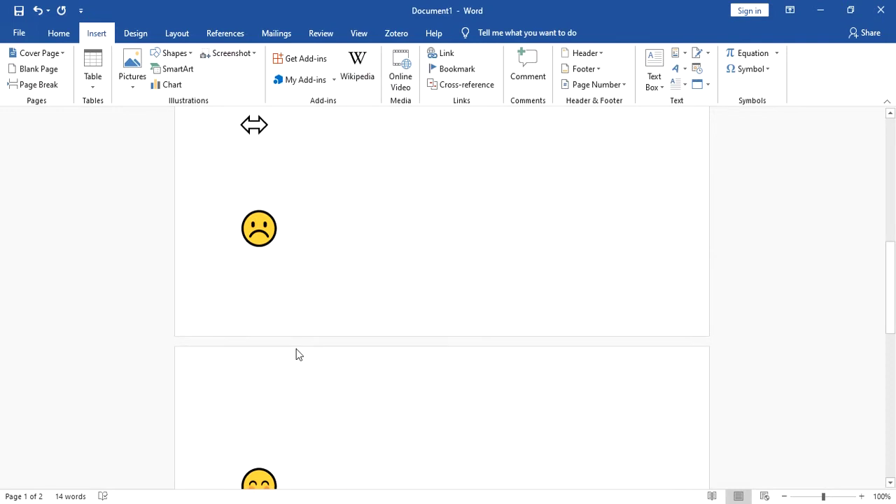
pyautogui.scroll(-1, 297, 349)
pyautogui.scroll(2, 296, 349)
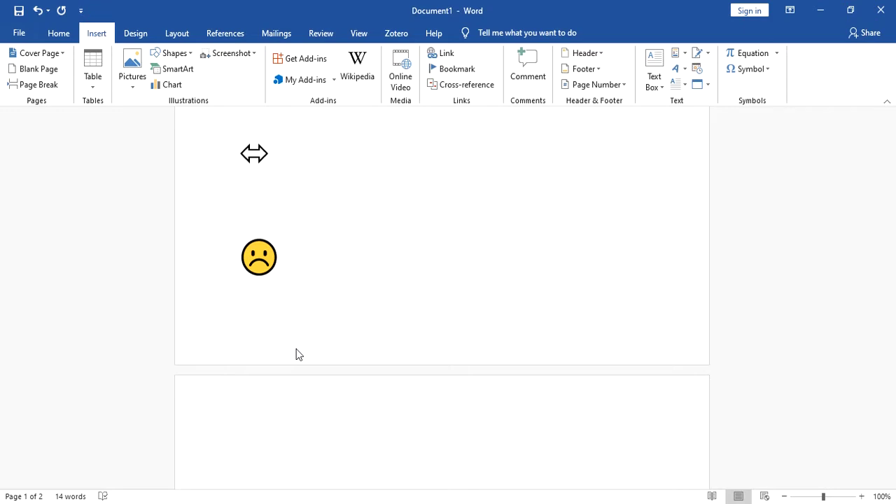
pyautogui.click(278, 253)
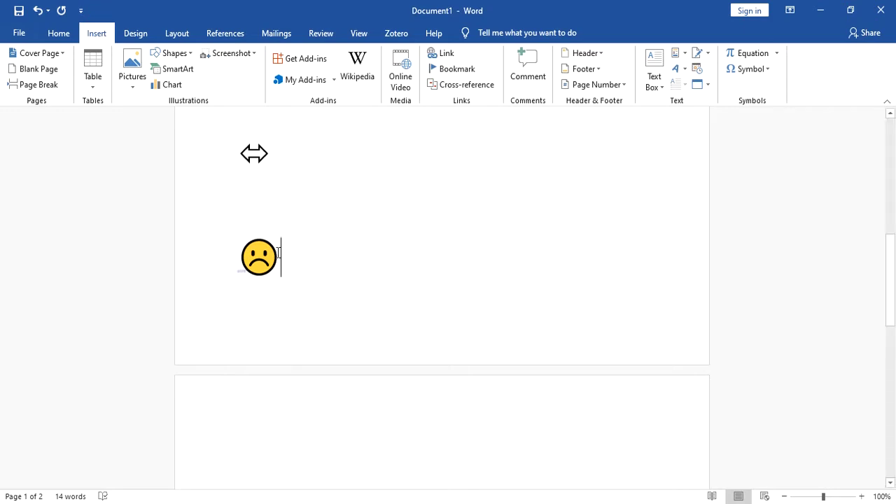
pyautogui.click(59, 33)
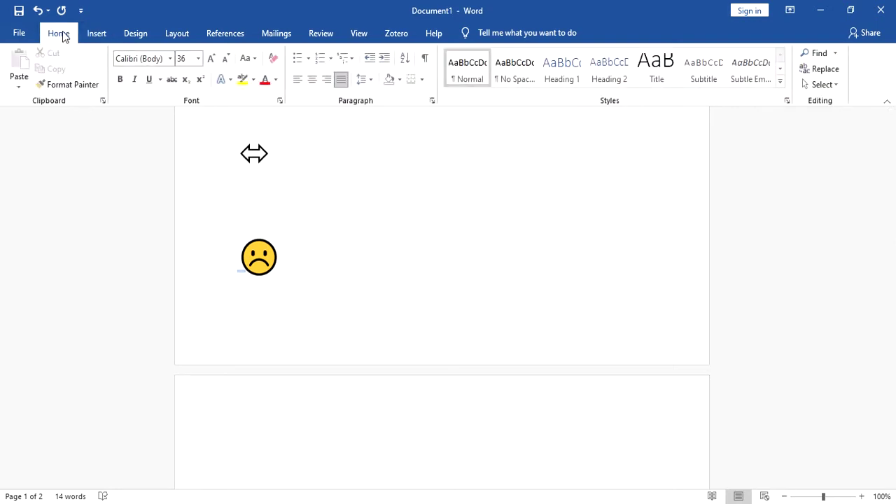
pyautogui.click(170, 59)
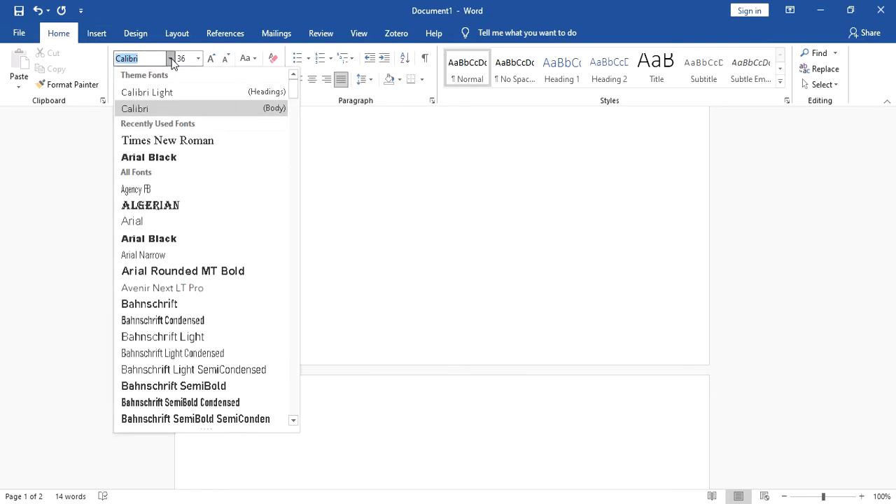
pyautogui.write('Wi')
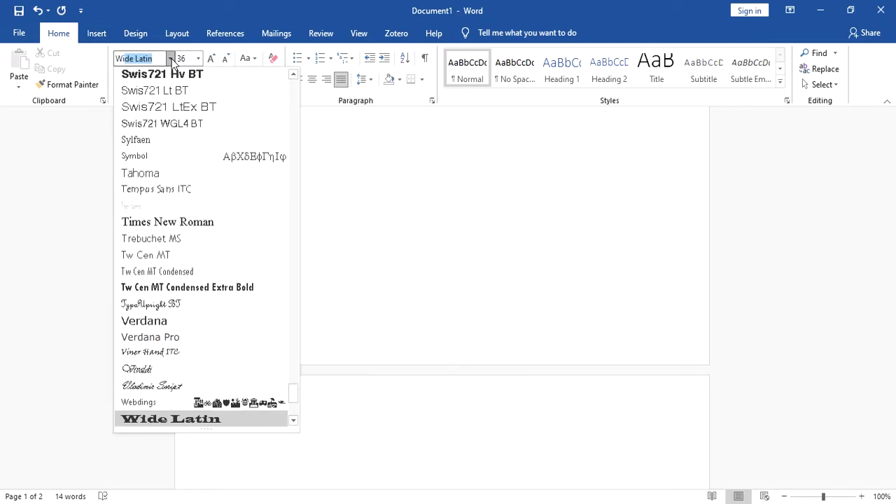
pyautogui.write('b')
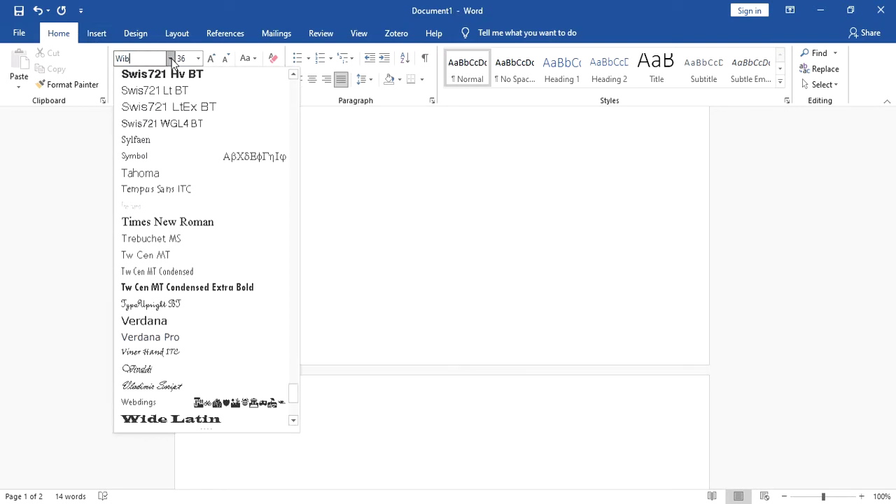
pyautogui.press('BackSpace')
pyautogui.write('d')
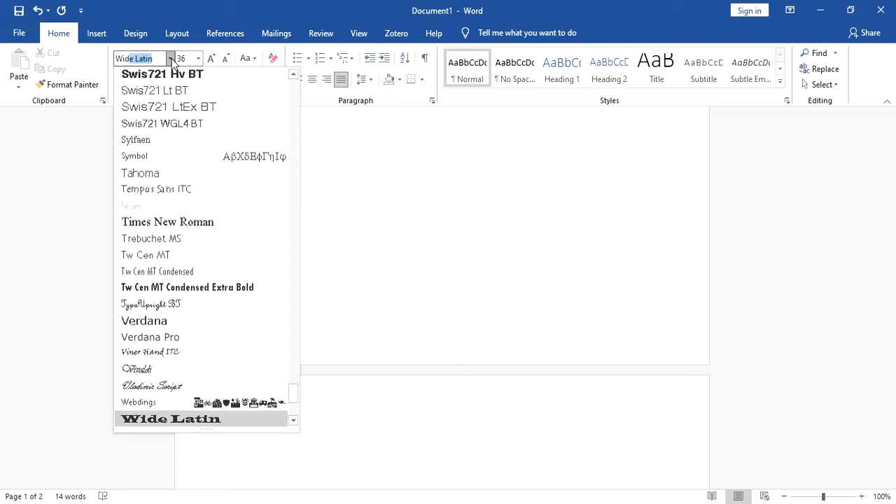
pyautogui.write('w')
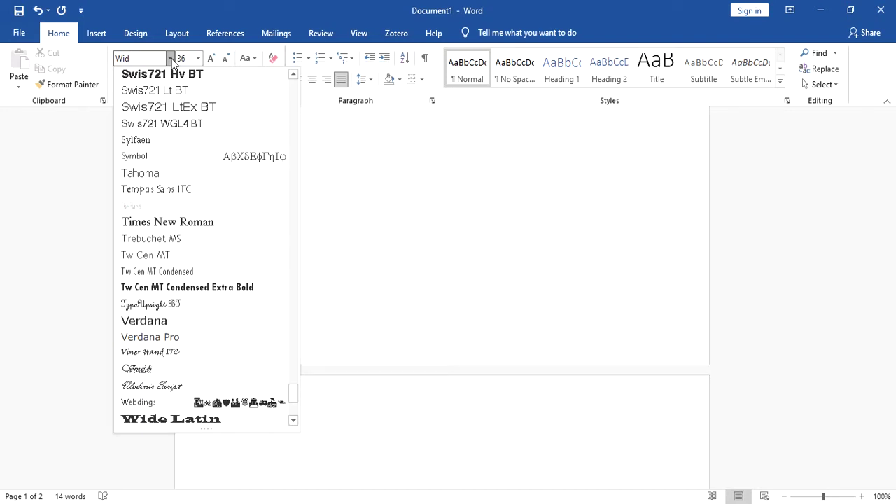
pyautogui.scroll(-2, 236, 271)
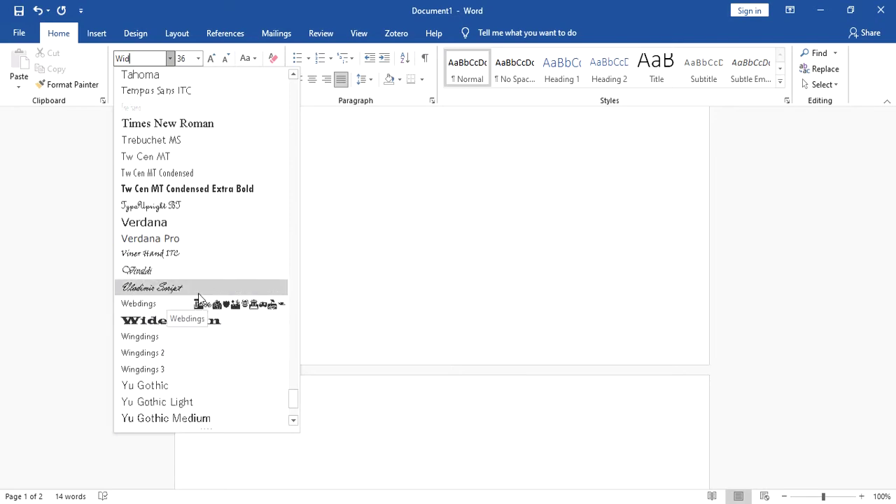
pyautogui.click(401, 231)
# Add the sample text deuityhg89aeru after the sad face in Document1.
pyautogui.press('Up')
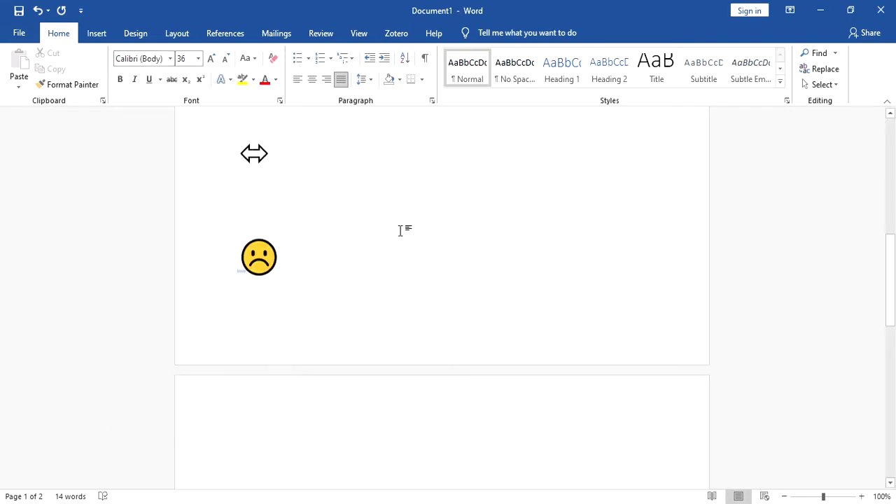
pyautogui.press('Right')
pyautogui.write('deuityhg')
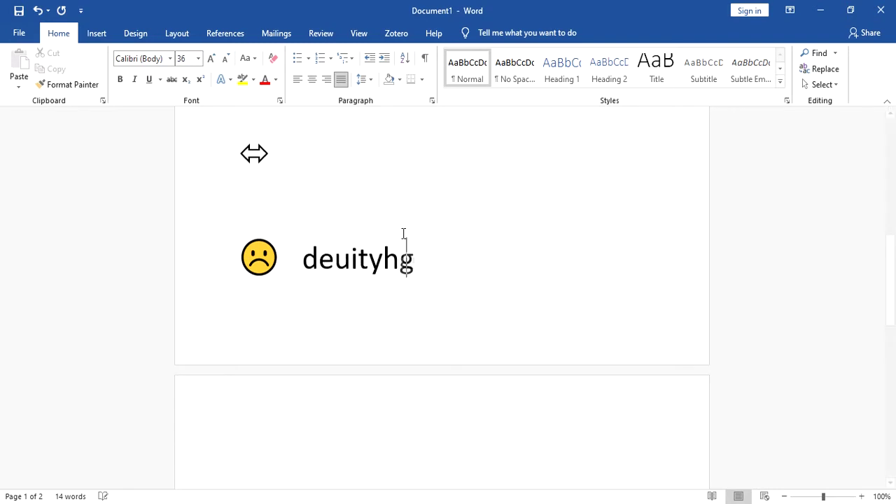
pyautogui.write('89aeru')
# Change the font of the sample text deuityhg89aeru beside the sad face to Wingdings.
pyautogui.hotkey('shift', 'Left')
pyautogui.hotkey('shift', 'Left')
pyautogui.hotkey('shift', 'Left')
pyautogui.hotkey('shift', 'Left')
pyautogui.hotkey('shift', 'Left')
pyautogui.hotkey('shift', 'Left')
pyautogui.hotkey('shift', 'Left')
pyautogui.hotkey('shift', 'Left')
pyautogui.hotkey('shift', 'Left')
pyautogui.hotkey('shift', 'Left')
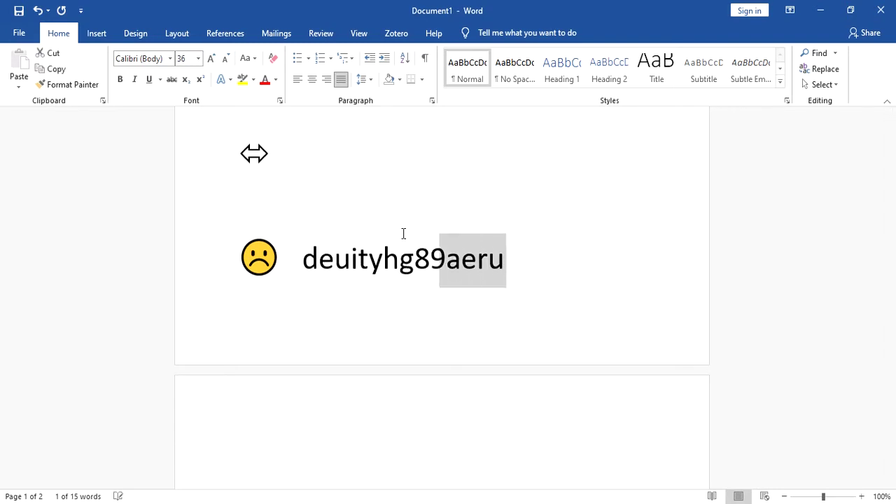
pyautogui.hotkey('shift', 'Left')
pyautogui.hotkey('shift', 'Left')
pyautogui.hotkey('shift', 'Left')
pyautogui.hotkey('shift', 'Left')
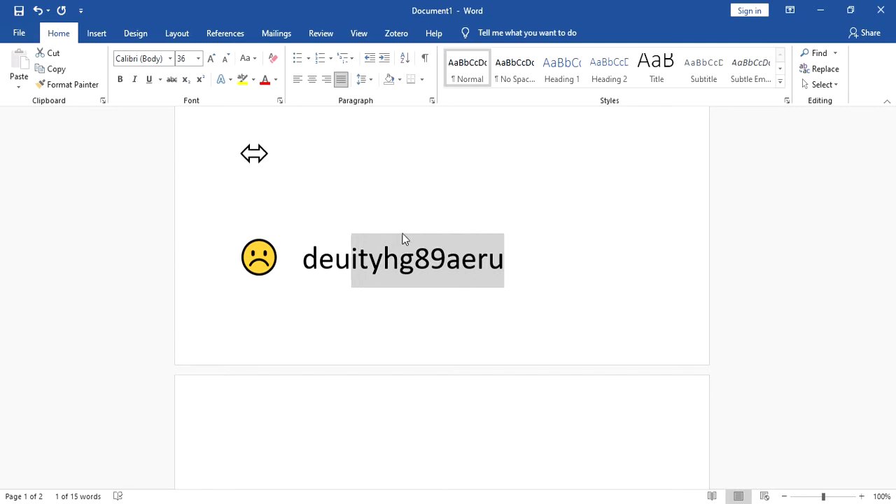
pyautogui.click(170, 59)
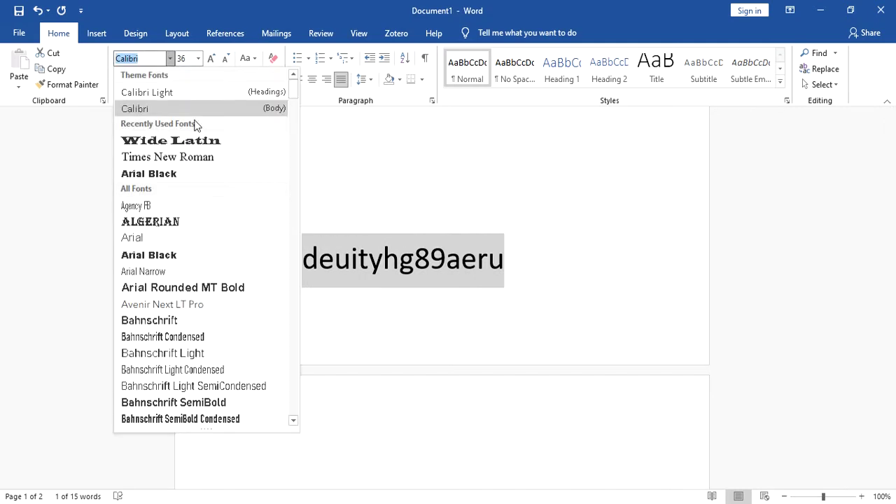
pyautogui.scroll(-4, 200, 329)
pyautogui.scroll(-12, 200, 332)
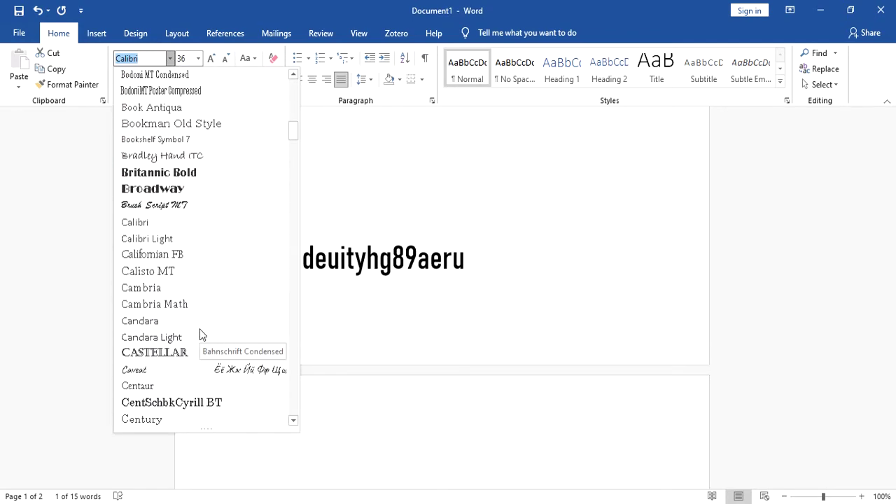
pyautogui.write('Wed')
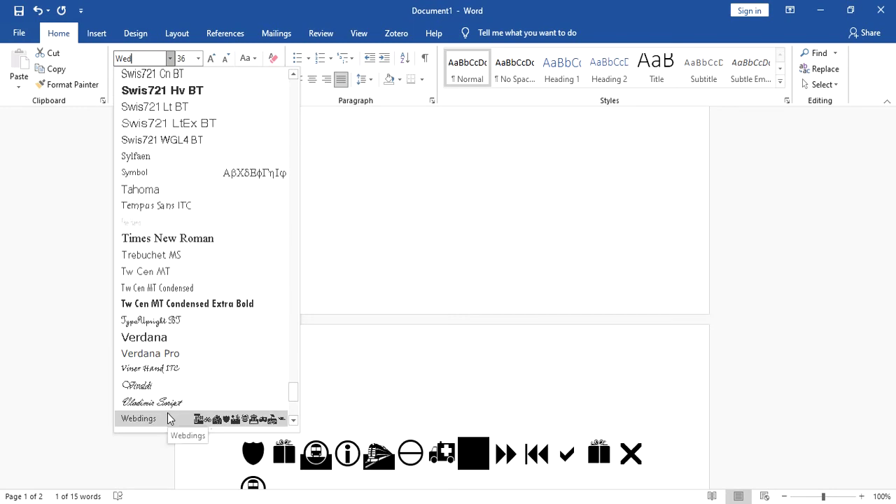
pyautogui.scroll(-1, 167, 417)
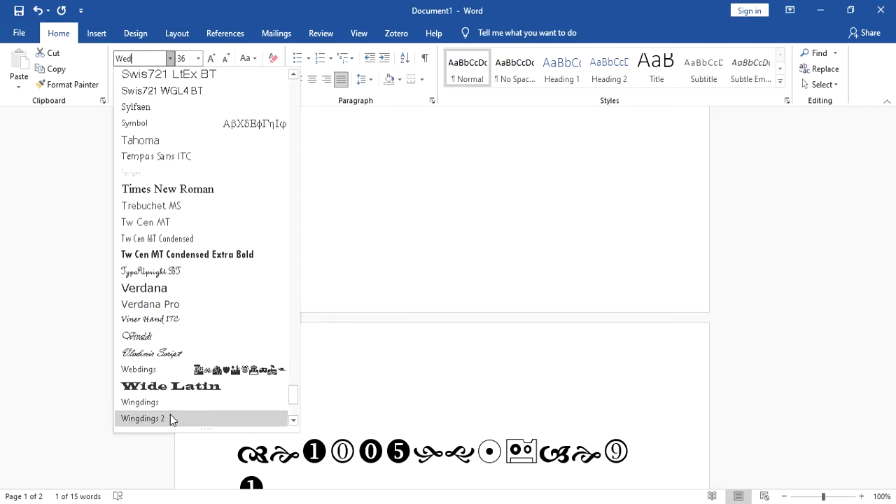
pyautogui.click(172, 402)
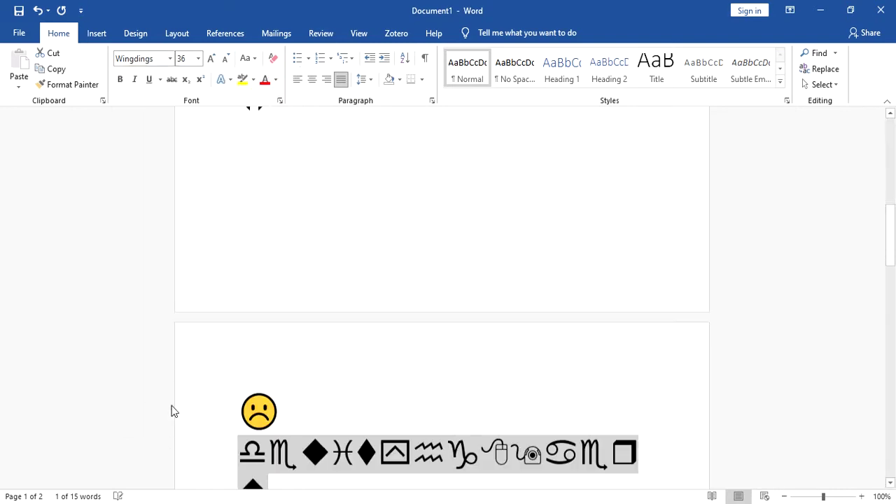
# Undo the Wingdings font change and the entry of the sample text beside the sad face.
pyautogui.scroll(-1, 373, 399)
pyautogui.scroll(-3, 373, 399)
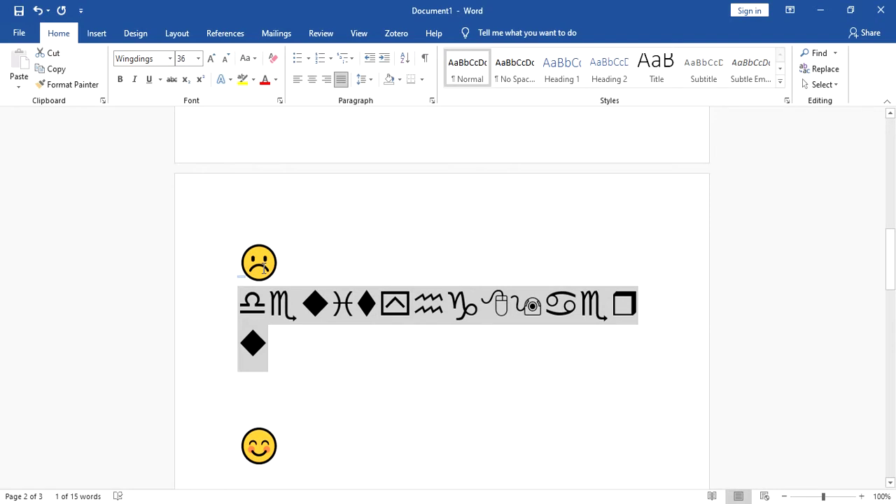
pyautogui.hotkey('ctrl', 'z')
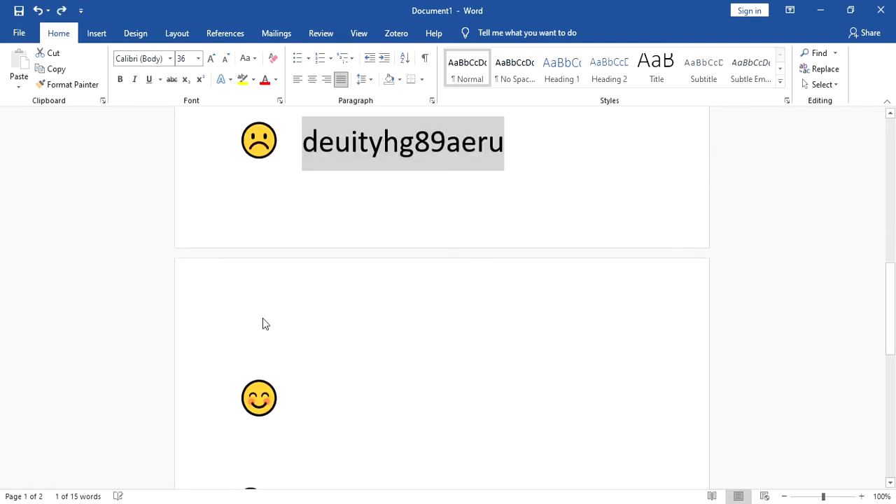
pyautogui.hotkey('ctrl', 'z')
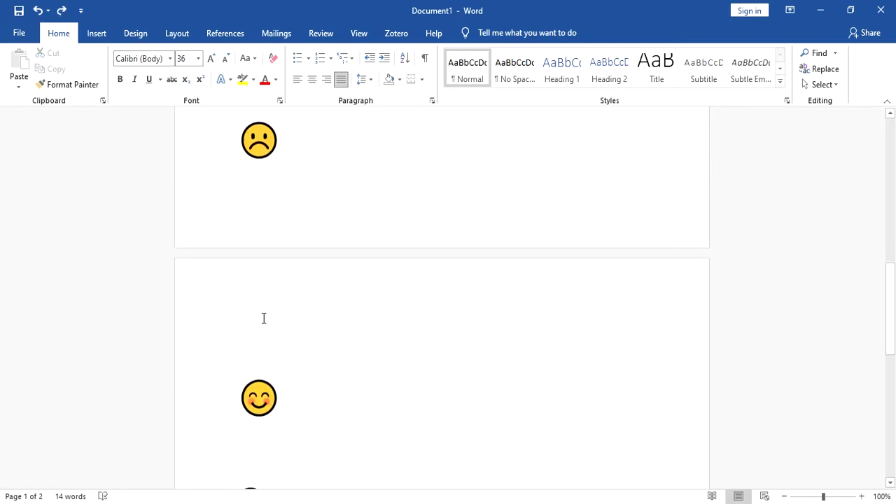
# Switch to Document2 and form a sad face symbol from the character combination :(.
pyautogui.scroll(-3, 516, 388)
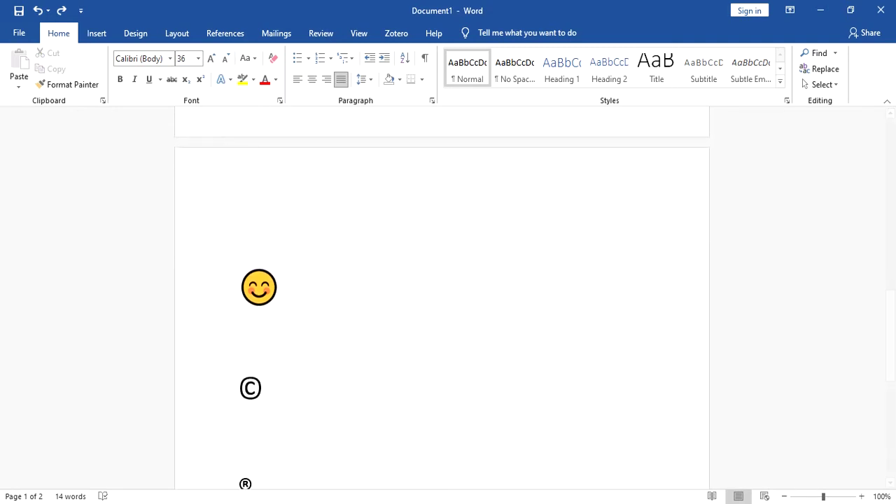
pyautogui.moveTo(571, 503)
pyautogui.click(638, 478)
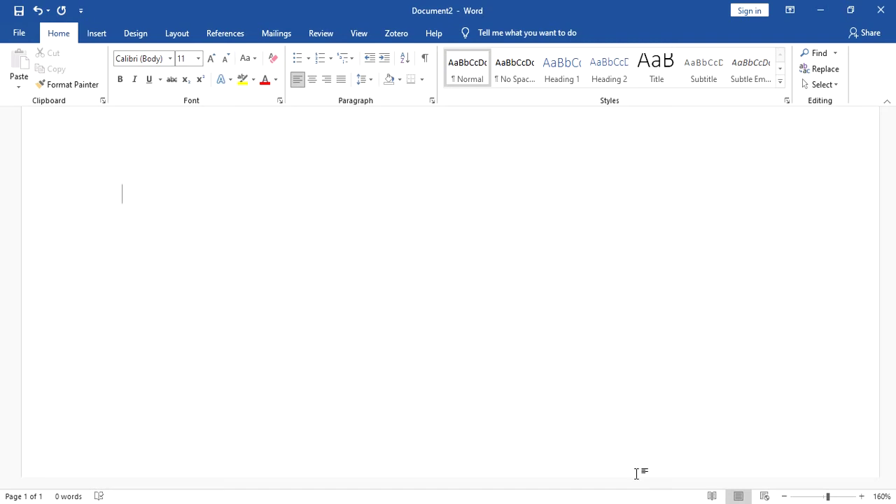
pyautogui.write(';')
pyautogui.press('BackSpace')
pyautogui.write(':(')
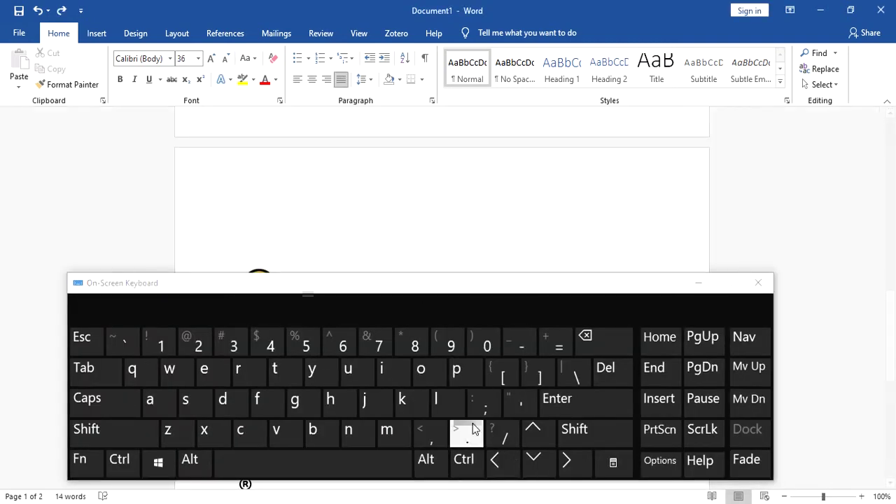
# Return to Document2 and form a second sad face from :( on a new line with the on-screen keyboard.
pyautogui.scroll(-4, 365, 179)
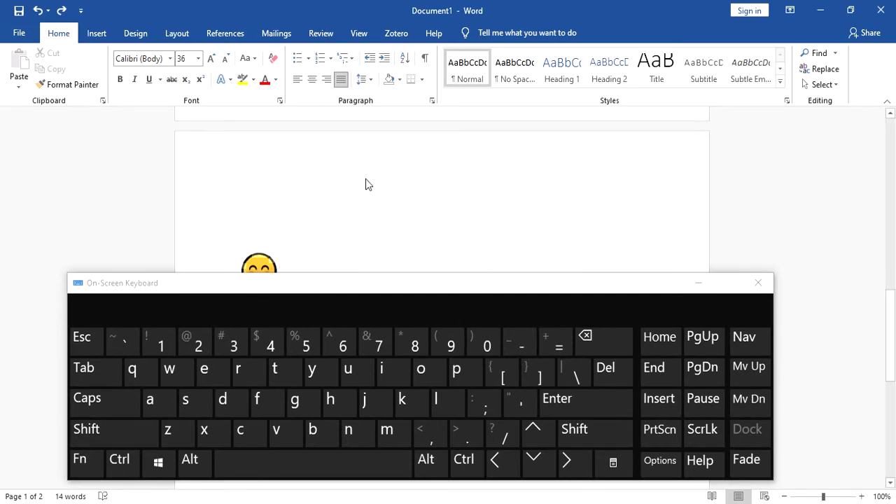
pyautogui.scroll(-1, 366, 184)
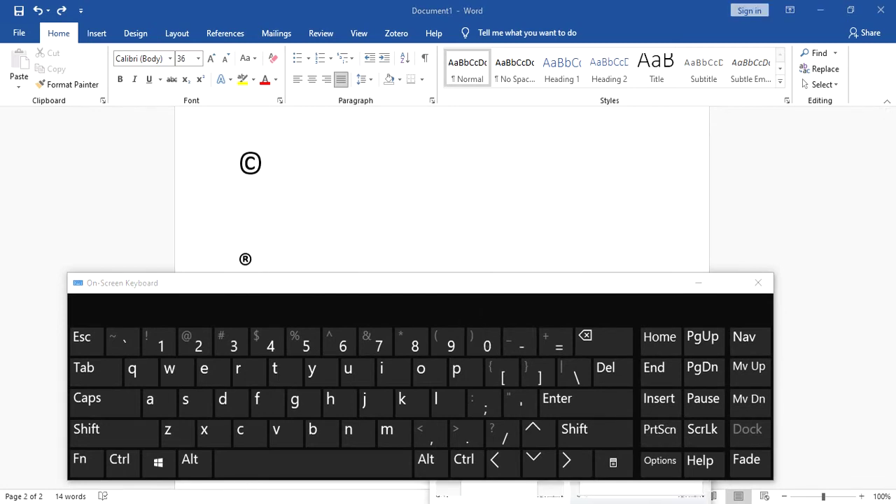
pyautogui.click(620, 497)
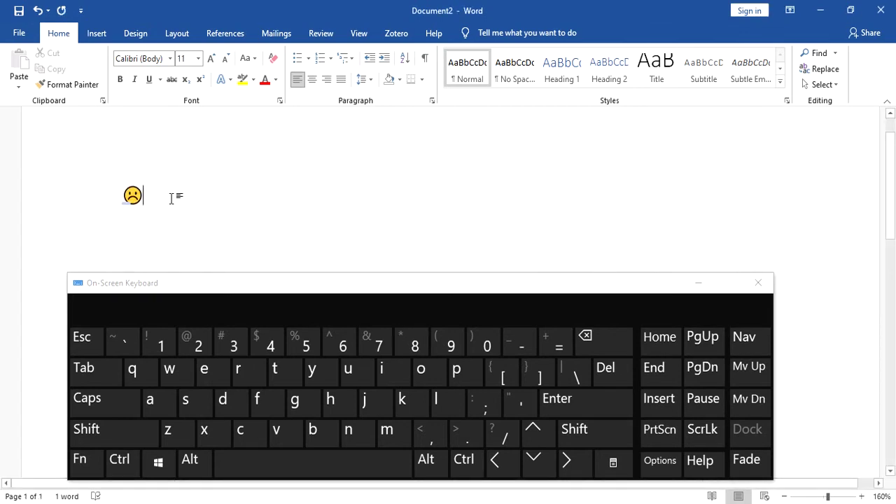
pyautogui.press('Return')
pyautogui.click(120, 439)
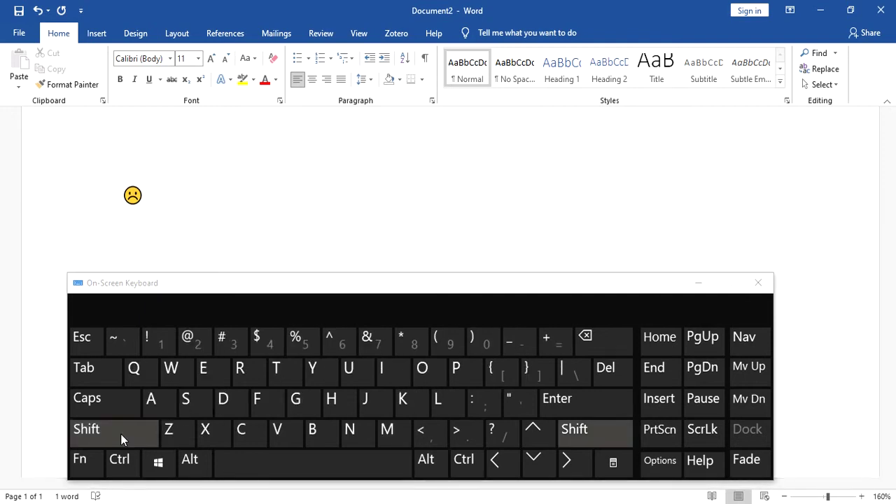
pyautogui.click(482, 400)
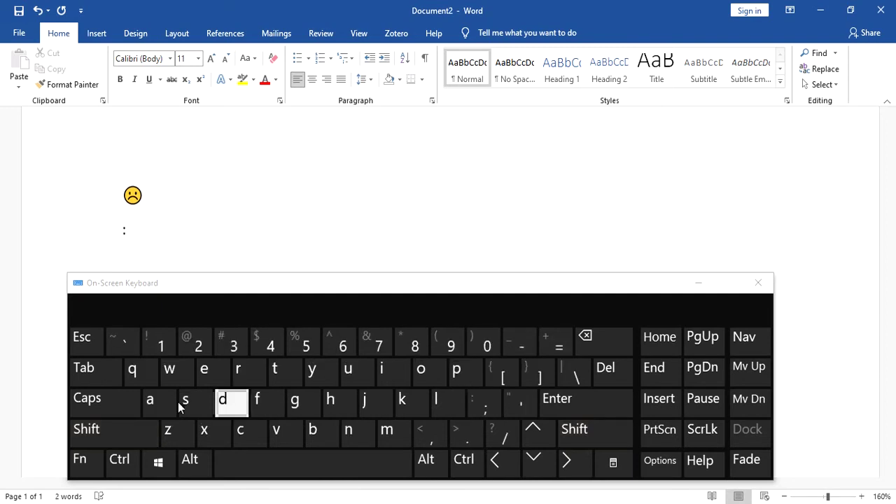
pyautogui.click(114, 428)
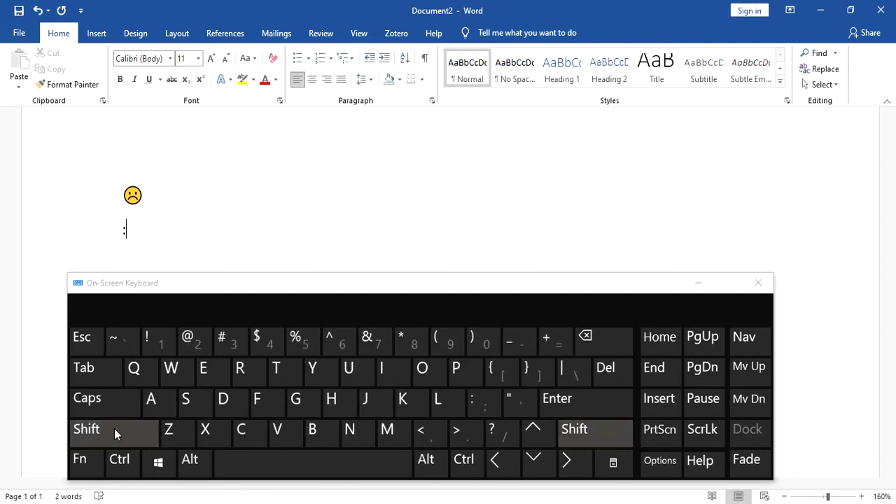
pyautogui.click(452, 341)
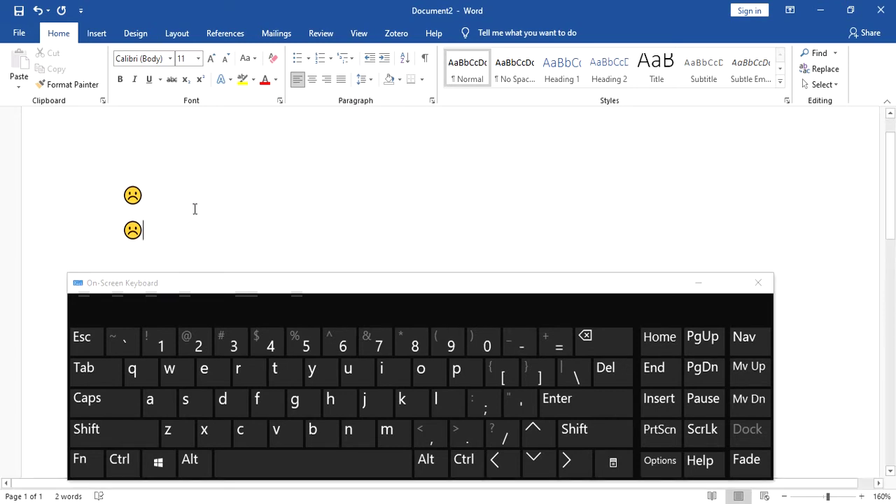
# Select everything back to the start of Document2 and delete both sad faces.
pyautogui.press('Return')
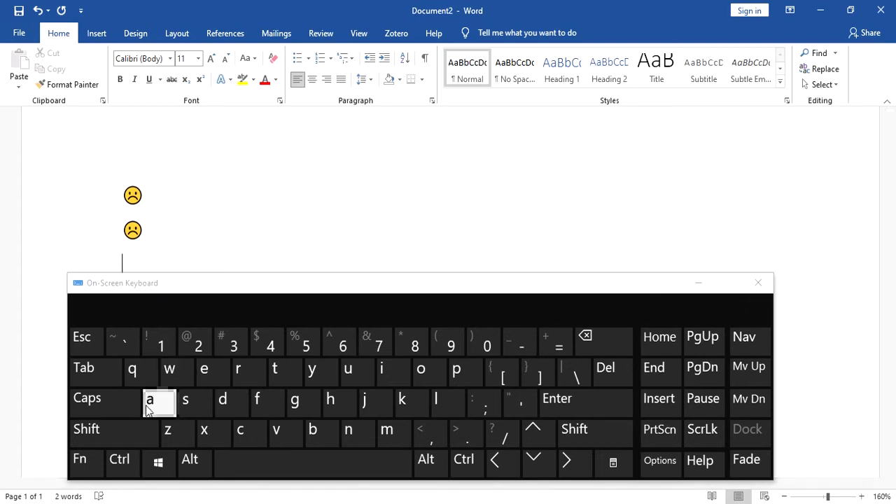
pyautogui.click(128, 458)
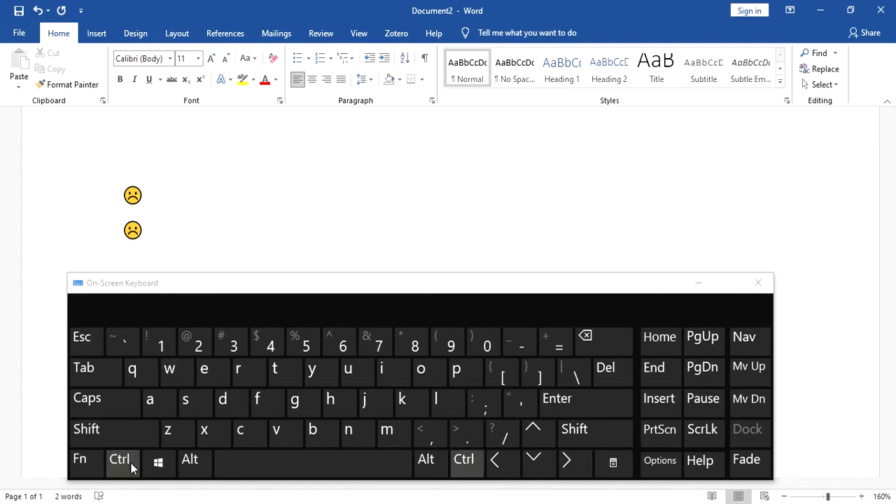
pyautogui.click(103, 426)
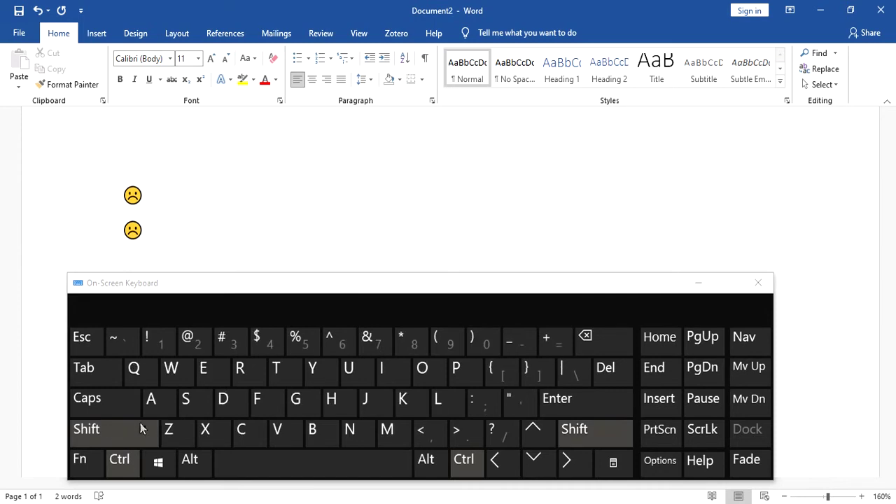
pyautogui.click(660, 349)
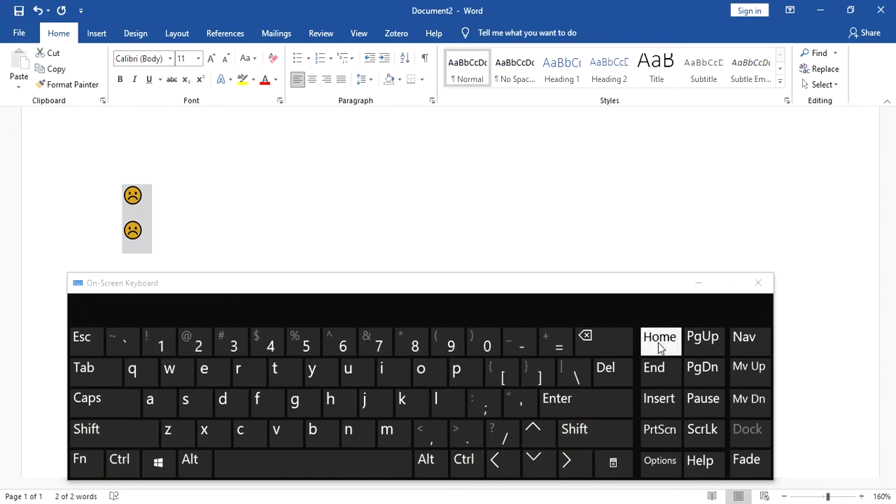
pyautogui.click(613, 371)
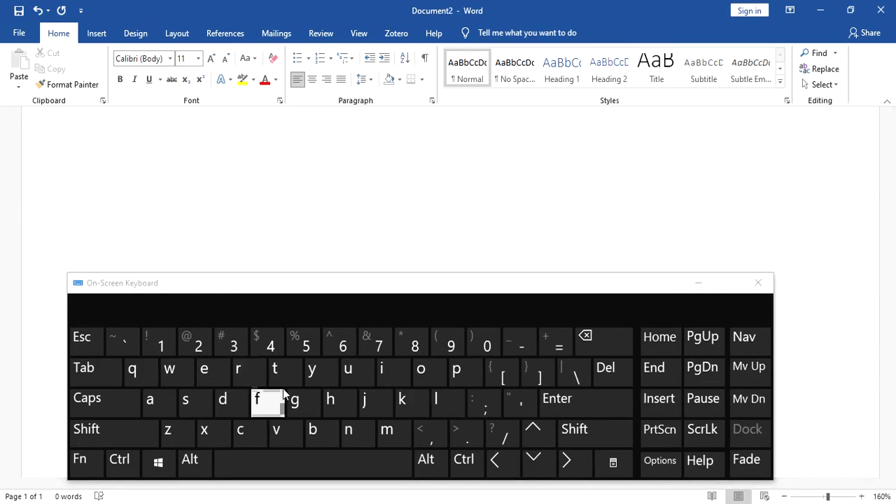
# Form a smiley face in Document2 from the character combination :) with the on-screen keyboard, add new lines below and minimize the keyboard.
pyautogui.click(116, 445)
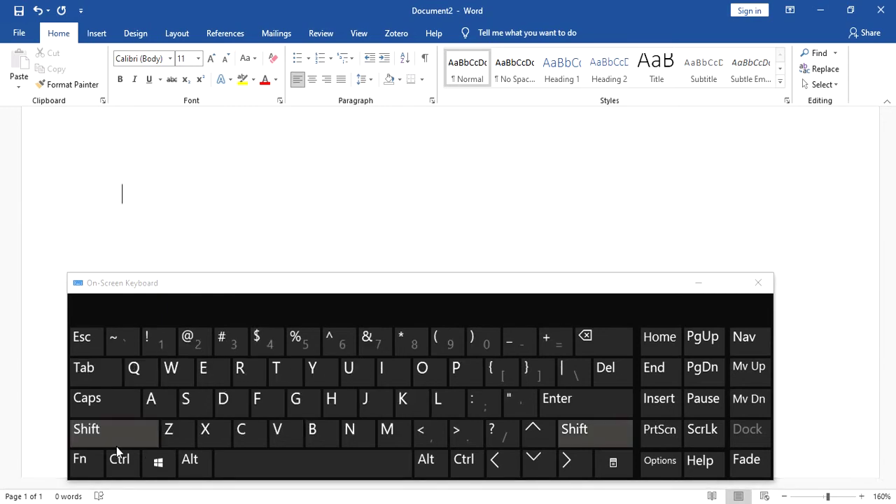
pyautogui.click(483, 403)
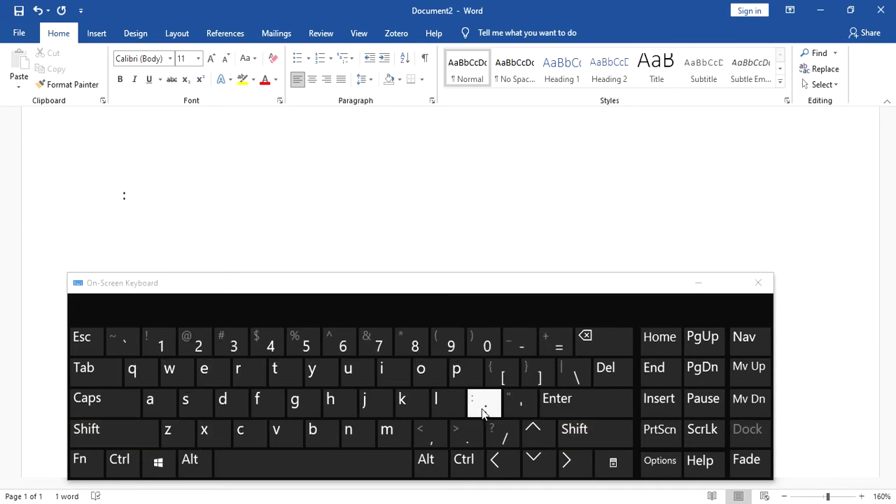
pyautogui.click(120, 424)
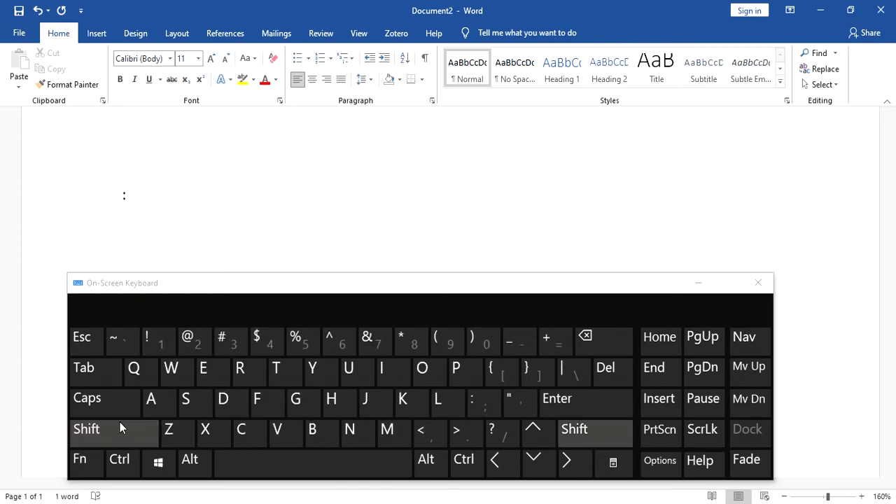
pyautogui.click(483, 348)
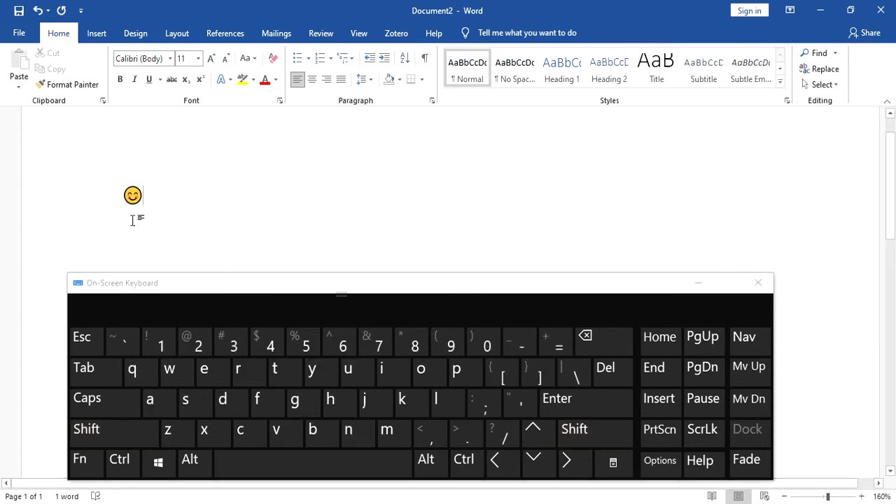
pyautogui.press('Return')
pyautogui.press('Return')
pyautogui.scroll(-1, 207, 188)
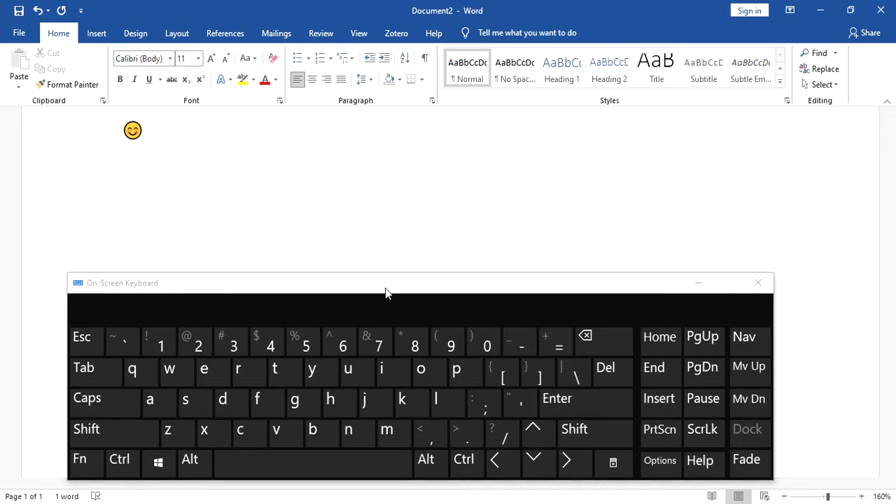
pyautogui.click(695, 286)
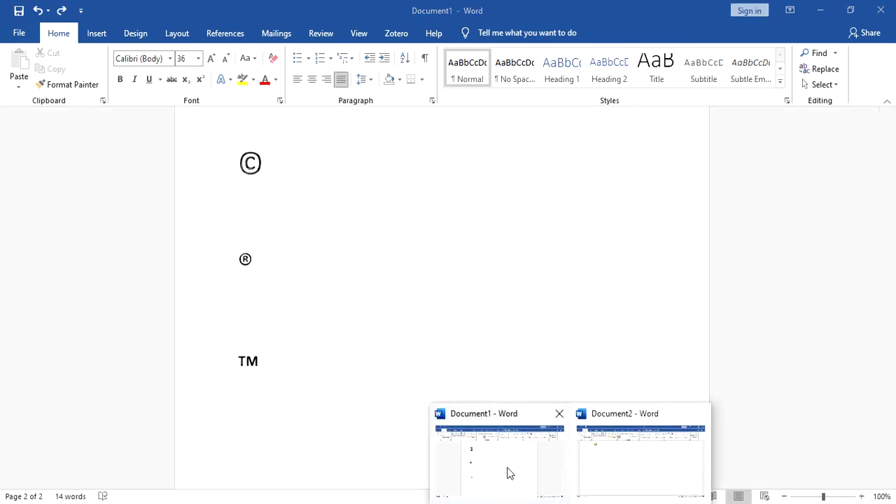
# Switch to Document1 and enter the sample text wefuhtf directly after the © symbol.
pyautogui.click(509, 472)
pyautogui.scroll(3, 304, 238)
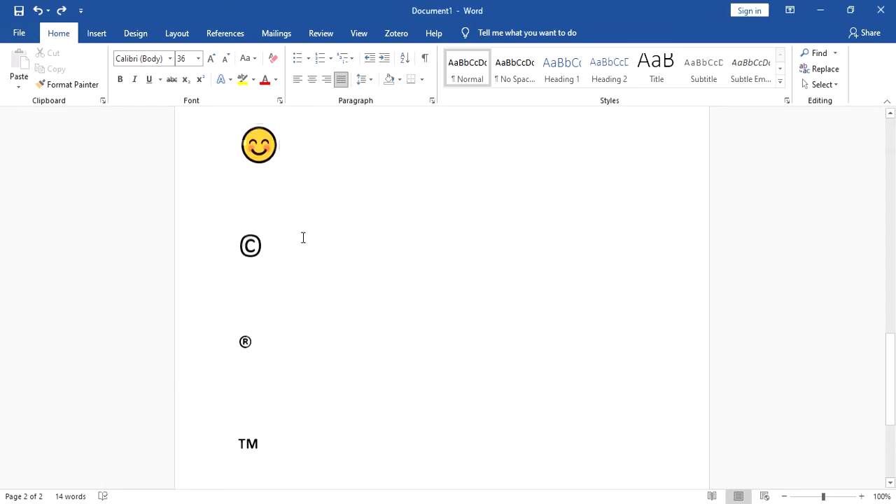
pyautogui.scroll(-1, 302, 238)
pyautogui.moveTo(251, 229)
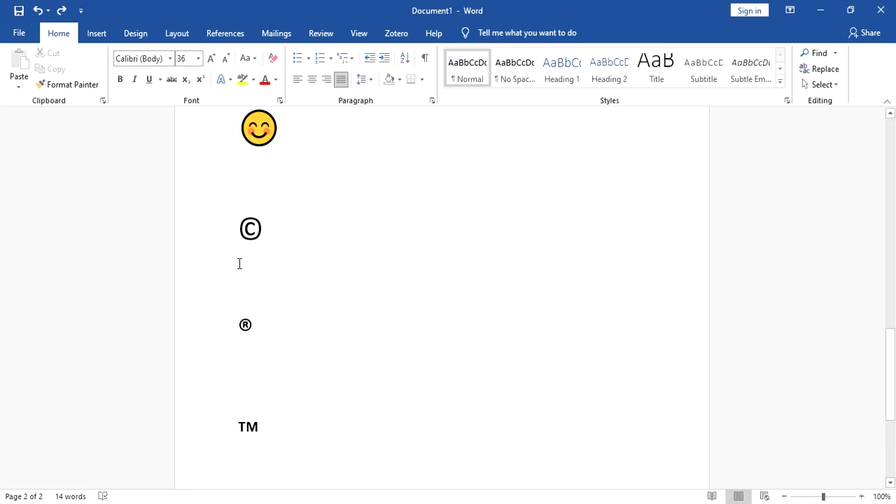
pyautogui.click(260, 229)
pyautogui.write('wefuhtf')
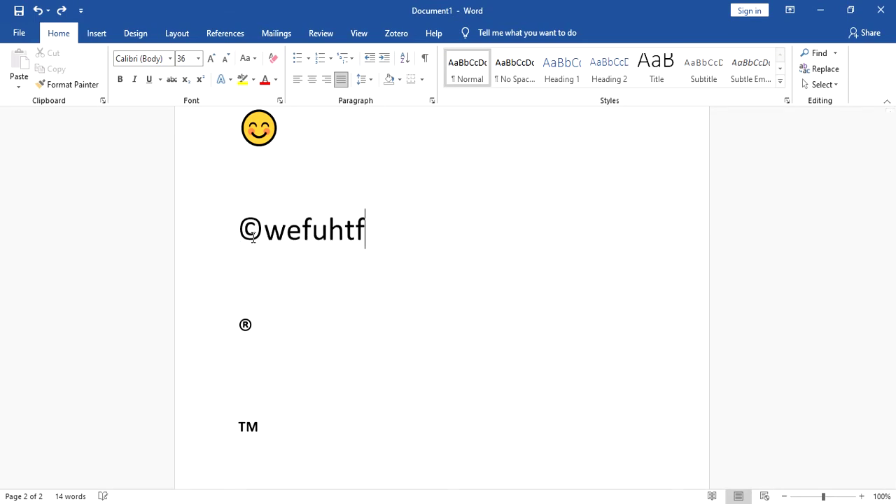
# Replace the sample text after the © symbol with euyferuh.
pyautogui.press('BackSpace')
pyautogui.press('BackSpace')
pyautogui.press('BackSpace')
pyautogui.press('BackSpace')
pyautogui.press('BackSpace')
pyautogui.press('BackSpace')
pyautogui.press('BackSpace')
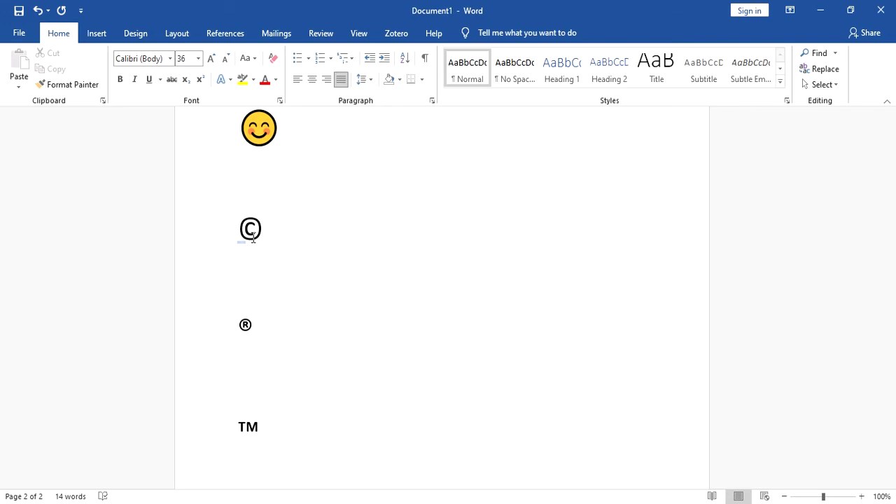
pyautogui.write('euyferuh')
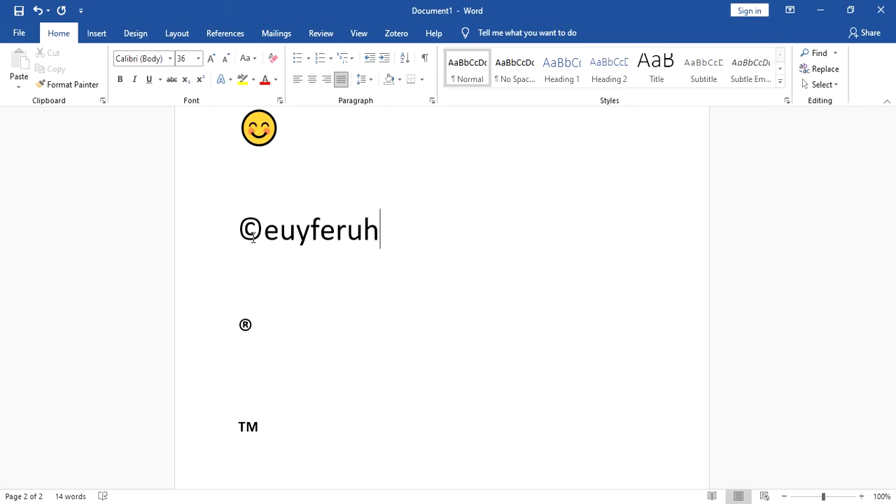
# Delete the sample text euyferuh so only the © symbol remains on its line.
pyautogui.press('BackSpace')
pyautogui.press('BackSpace')
pyautogui.press('BackSpace')
pyautogui.press('BackSpace')
pyautogui.press('BackSpace')
pyautogui.press('BackSpace')
pyautogui.press('BackSpace')
pyautogui.press('BackSpace')
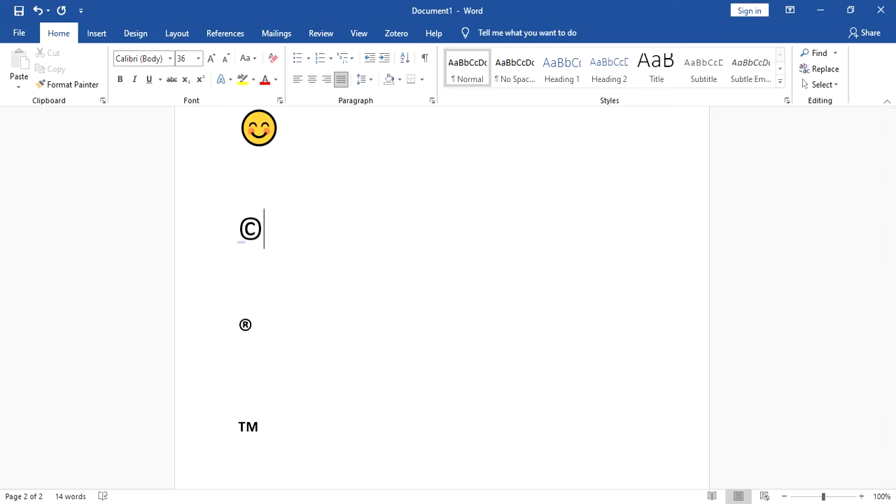
# Switch to Document2 and form a copyright symbol from the character combination (c) below the smiley with the on-screen keyboard.
pyautogui.click(571, 503)
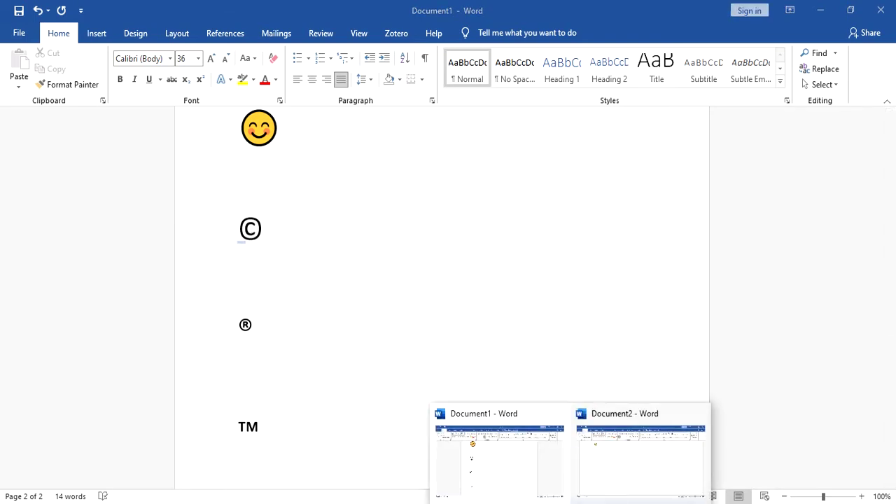
pyautogui.click(619, 463)
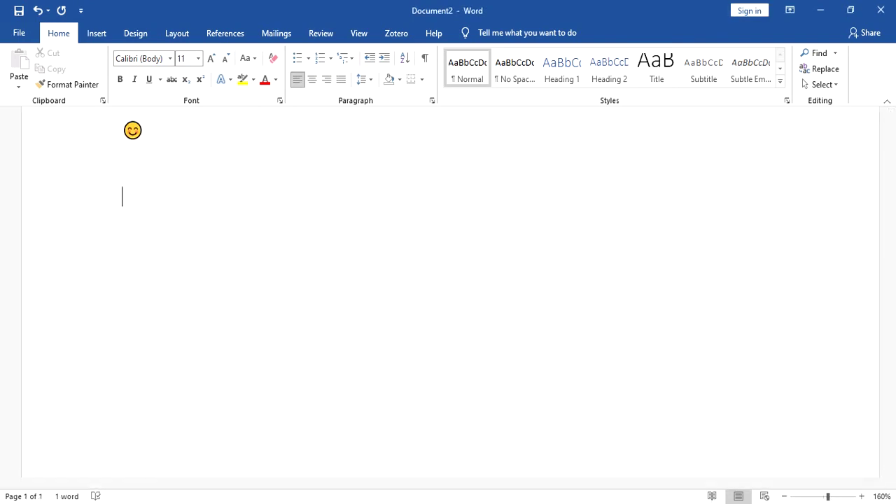
pyautogui.press('ctrl+super+o')
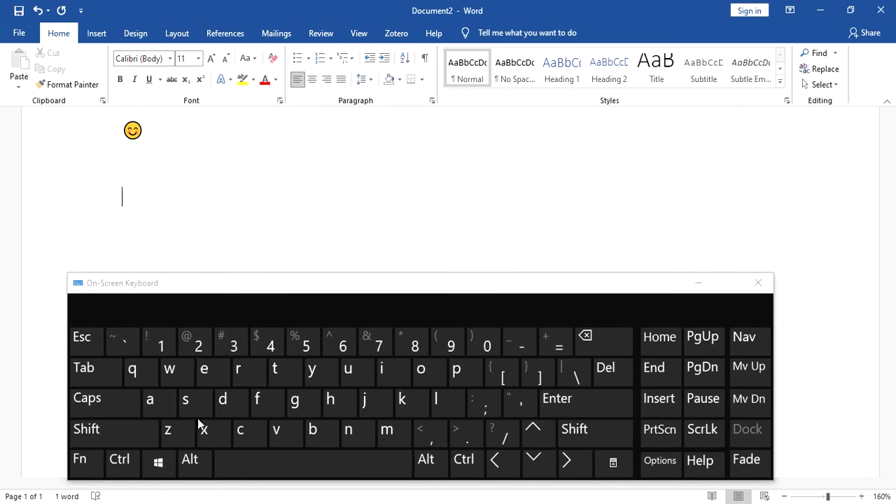
pyautogui.click(139, 434)
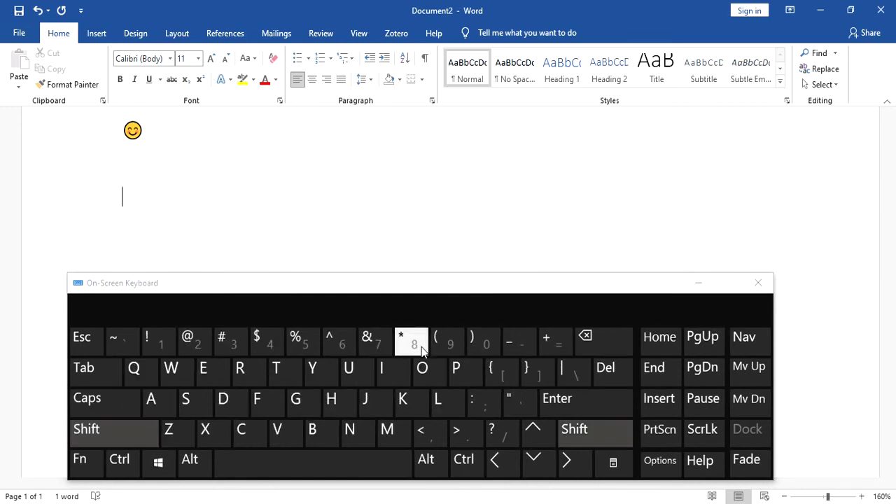
pyautogui.click(448, 338)
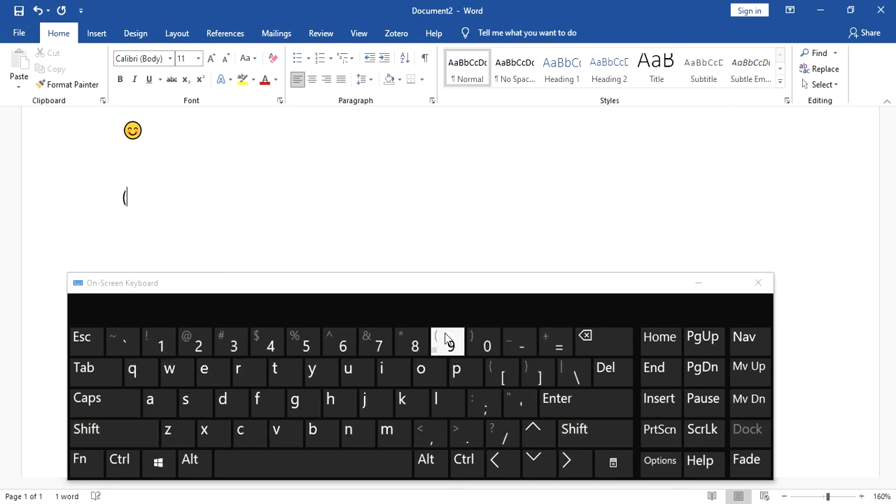
pyautogui.click(256, 434)
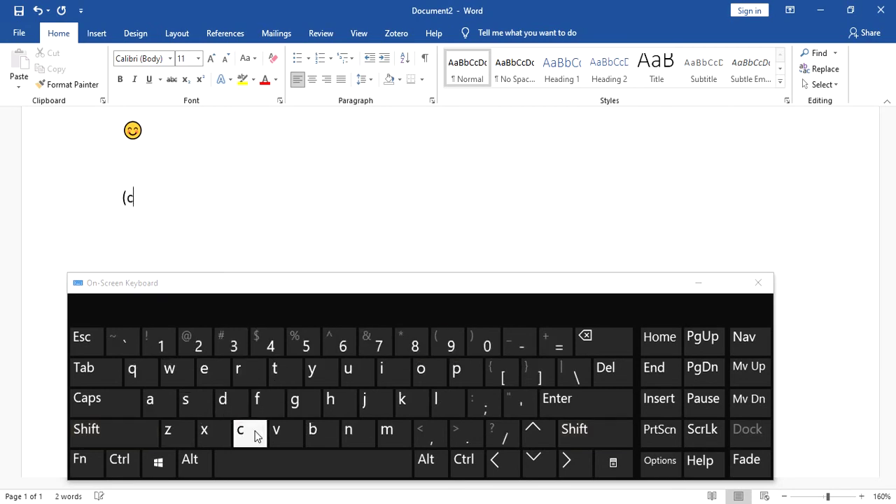
pyautogui.click(105, 439)
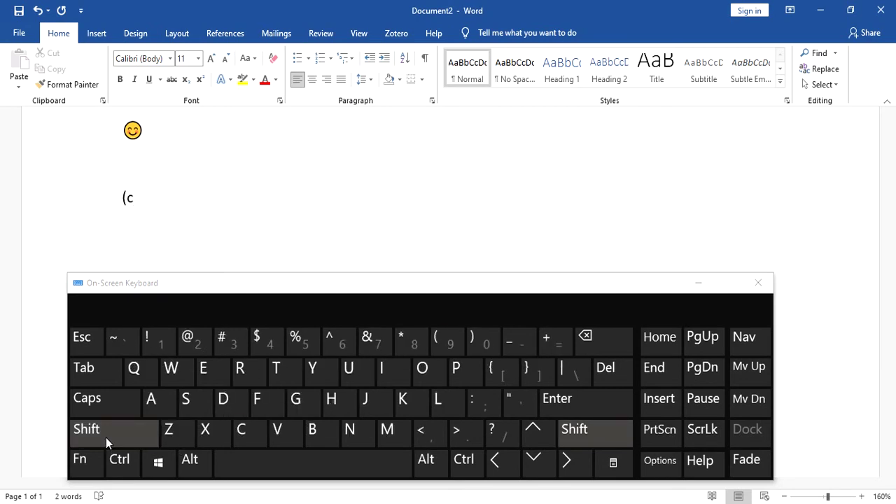
pyautogui.click(488, 343)
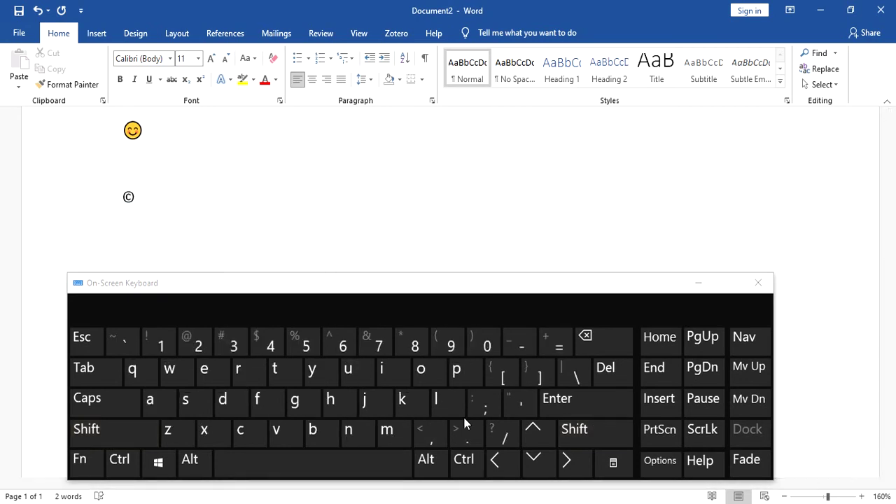
# Form a second copyright symbol from (c) on a new line in Document2, add blank lines and minimize the on-screen keyboard.
pyautogui.click(111, 437)
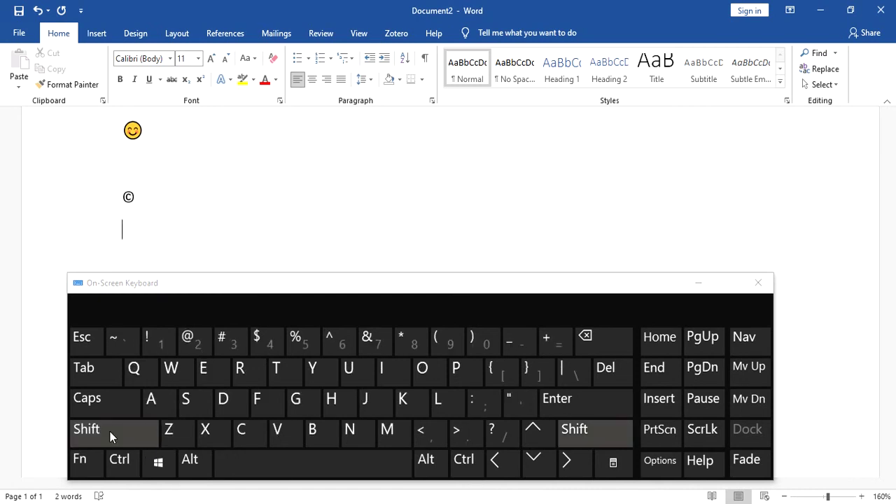
pyautogui.click(443, 343)
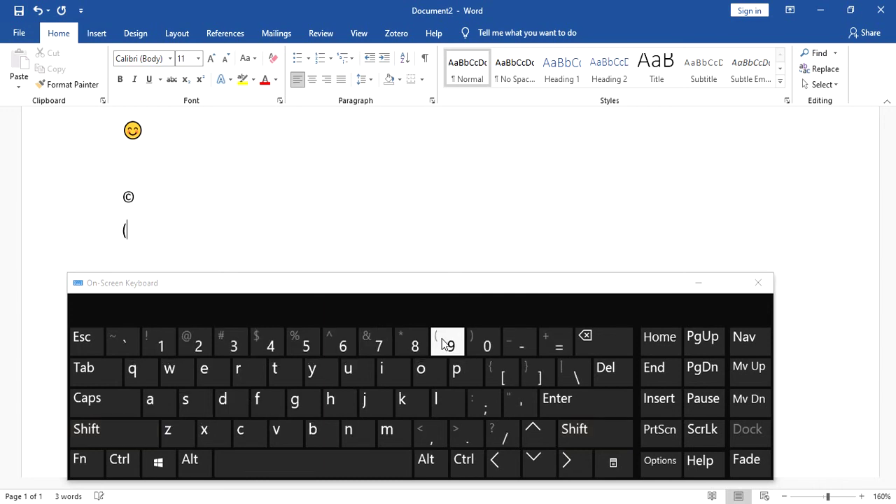
pyautogui.click(248, 426)
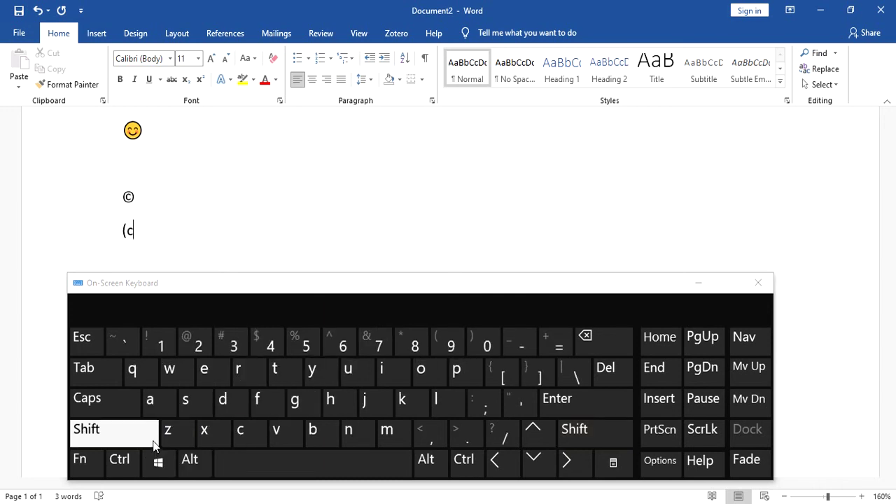
pyautogui.click(133, 431)
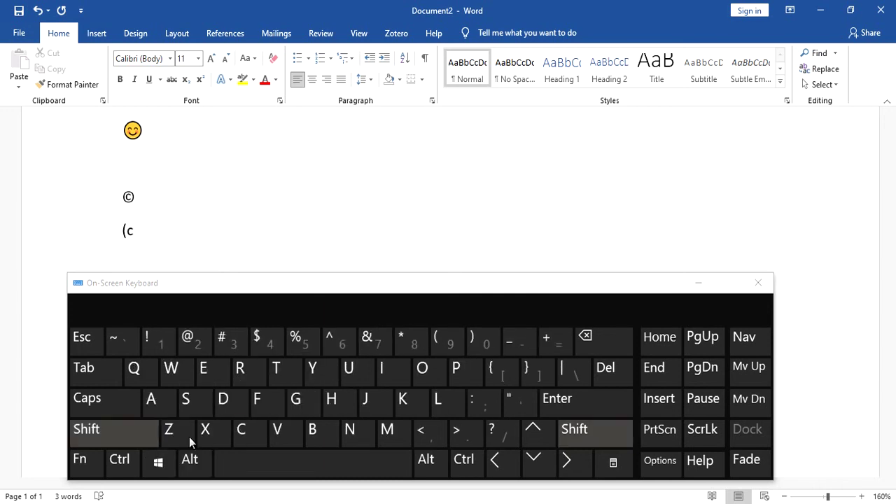
pyautogui.click(481, 343)
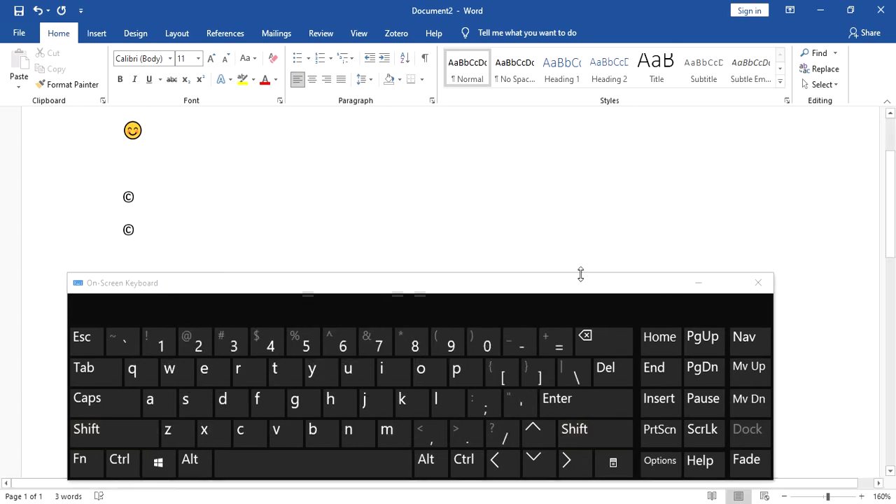
pyautogui.click(700, 287)
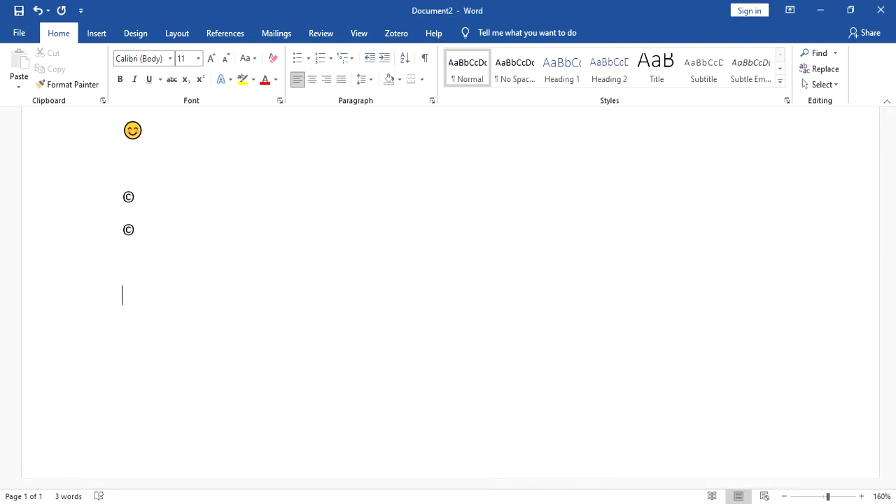
# Delete the second © symbol, and select and delete the smiley and the first © to clear Document2.
pyautogui.click(152, 227)
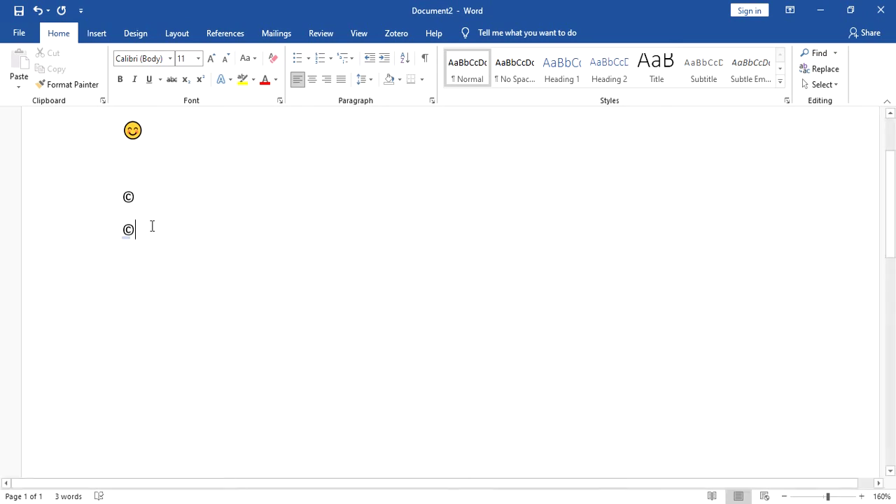
pyautogui.doubleClick(152, 226)
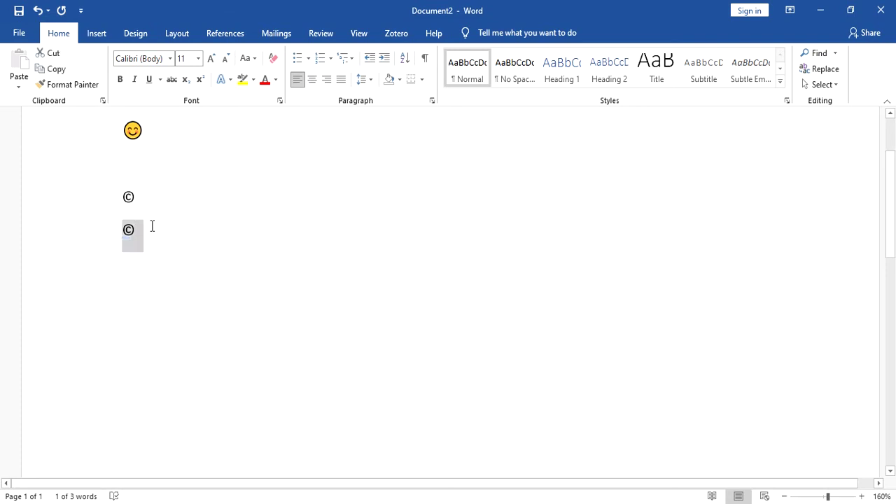
pyautogui.press('Delete')
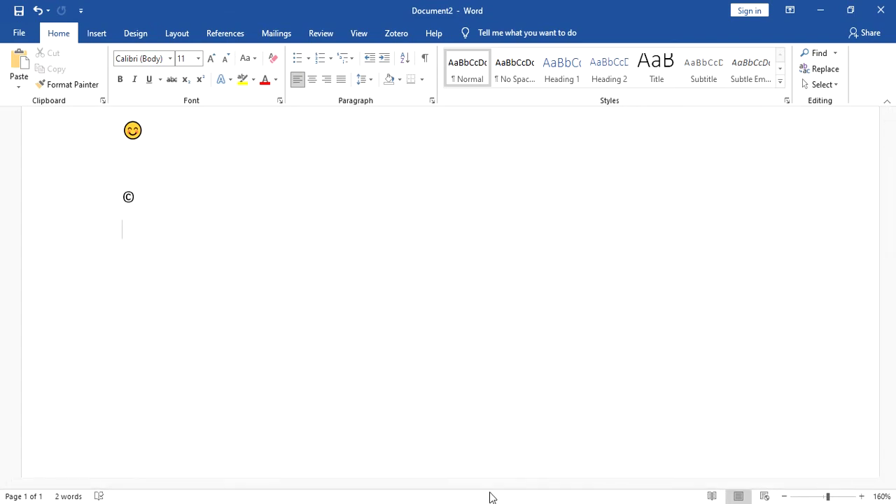
pyautogui.hotkey('shift', 'Up')
pyautogui.hotkey('shift', 'Up')
pyautogui.hotkey('shift', 'Up')
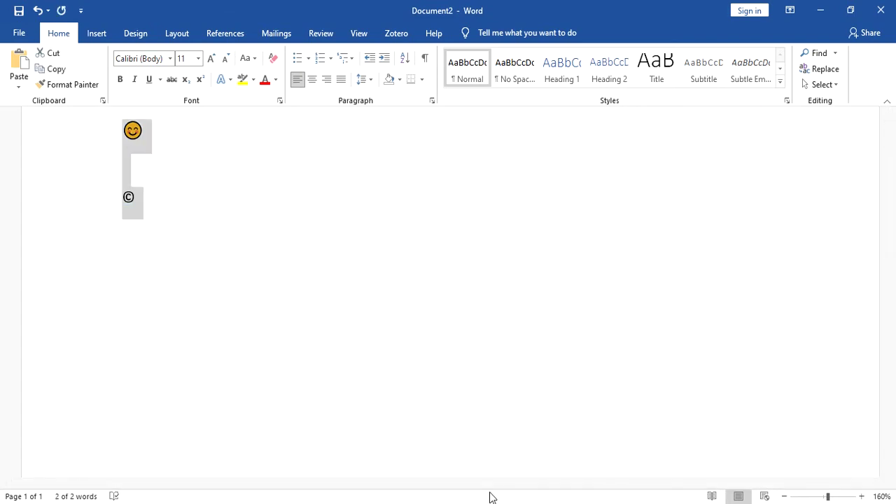
pyautogui.press('Delete')
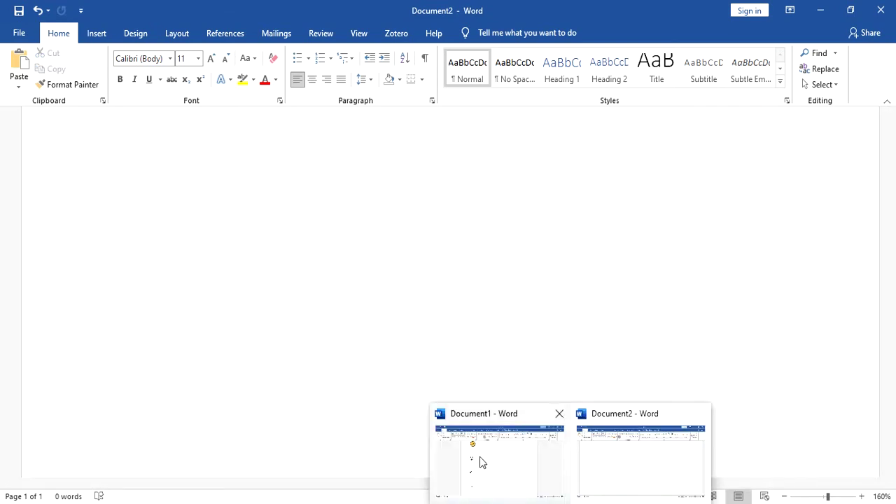
# Switch to Document1 and enter the text Water= H2O on a new line below the © symbol.
pyautogui.click(478, 461)
pyautogui.scroll(-1, 278, 380)
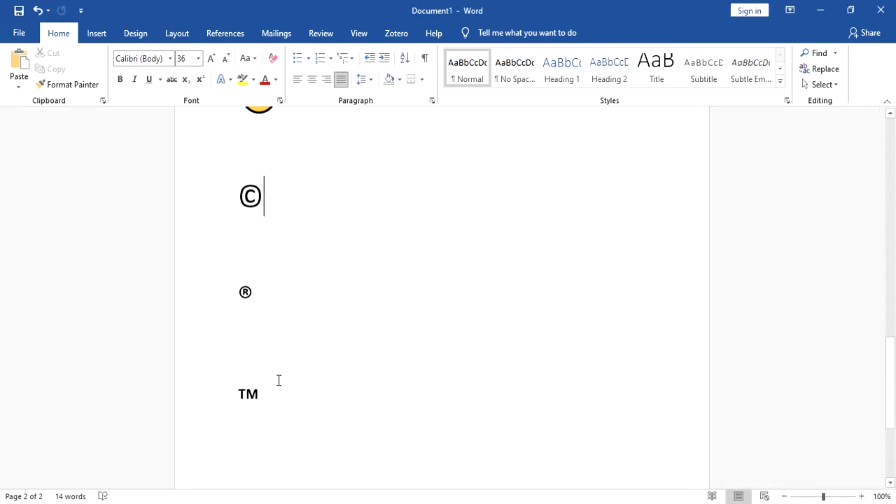
pyautogui.moveTo(245, 276)
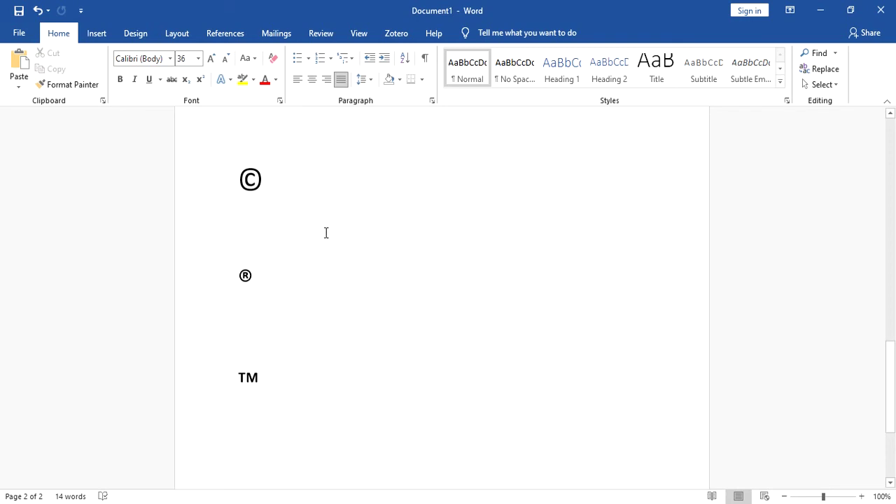
pyautogui.press('Return')
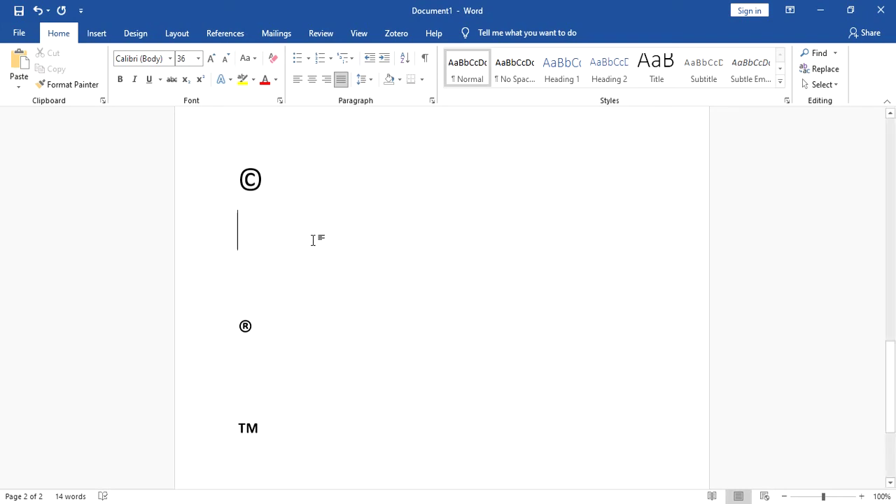
pyautogui.write('wate')
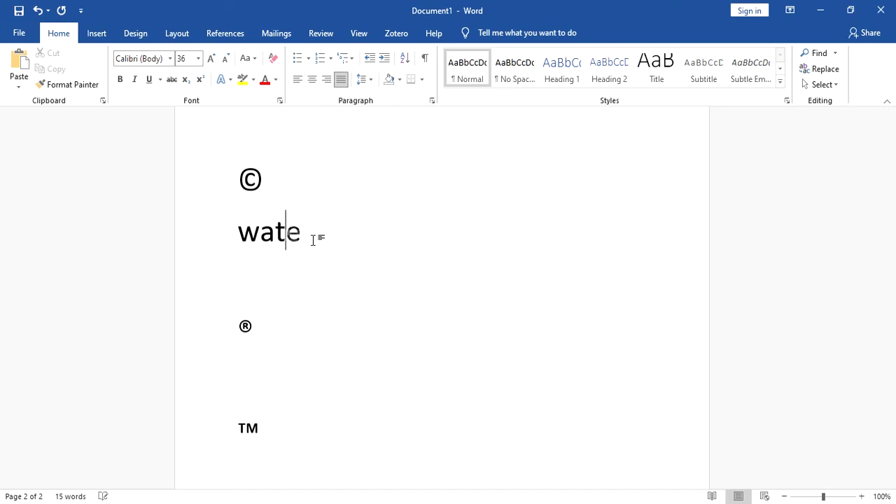
pyautogui.write('r=')
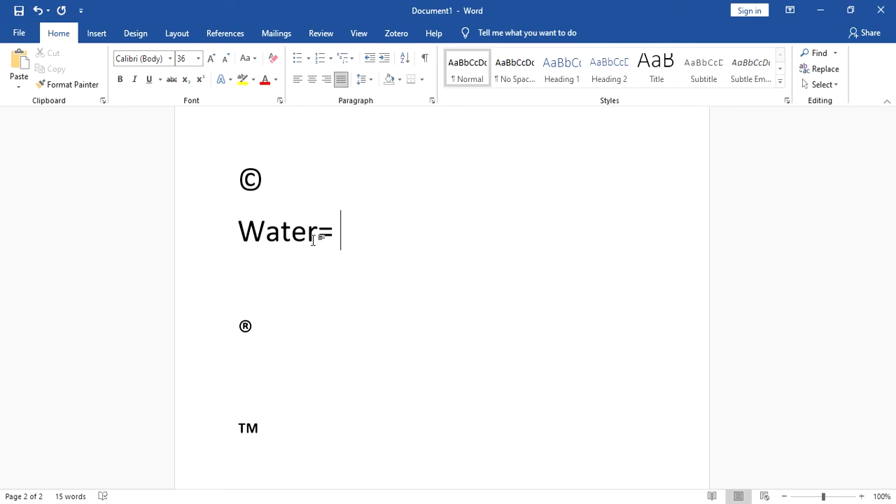
pyautogui.write('H2')
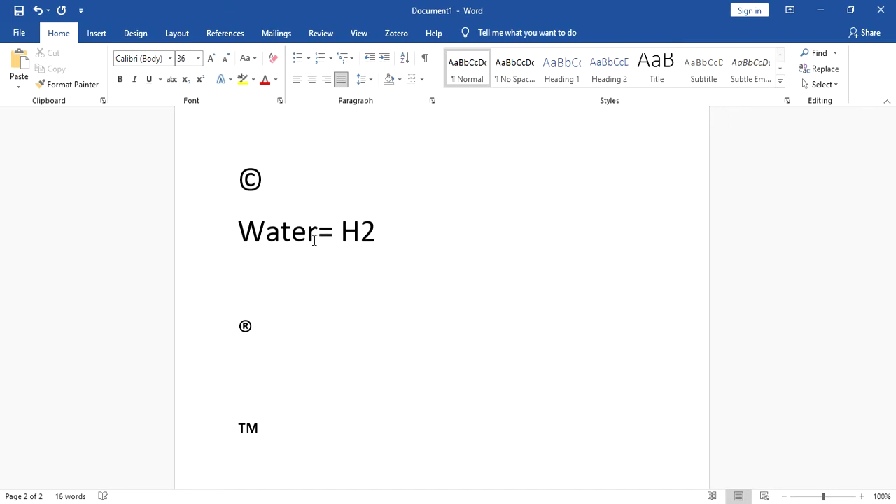
pyautogui.write('o')
pyautogui.press('BackSpace')
pyautogui.write('O')
# Format the 2 in H2O on the Water line as subscript.
pyautogui.click(380, 232)
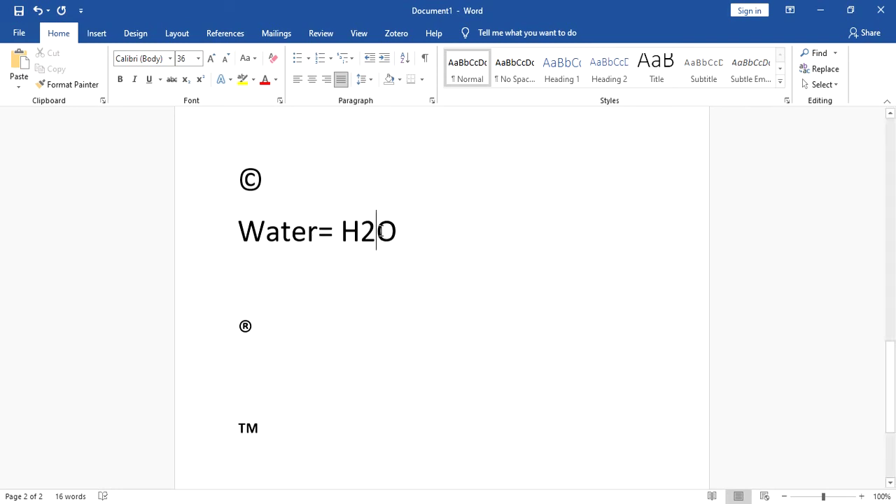
pyautogui.hotkey('shift', 'Left')
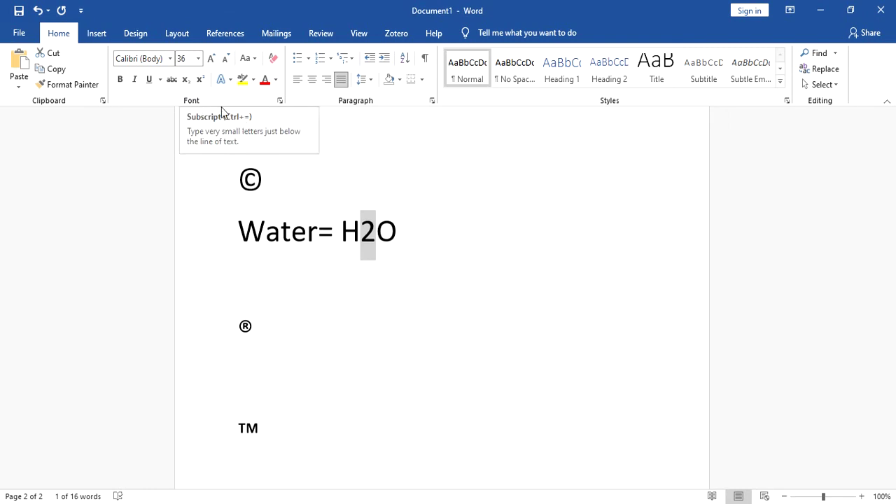
pyautogui.click(185, 80)
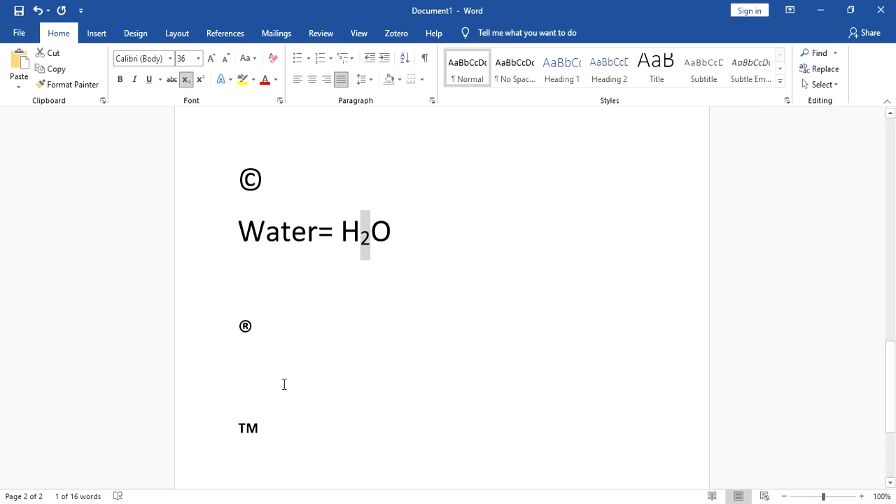
# Add a line below the water formula with the word SOlva followed by a registered symbol formed from (r).
pyautogui.click(410, 222)
pyautogui.press('Return')
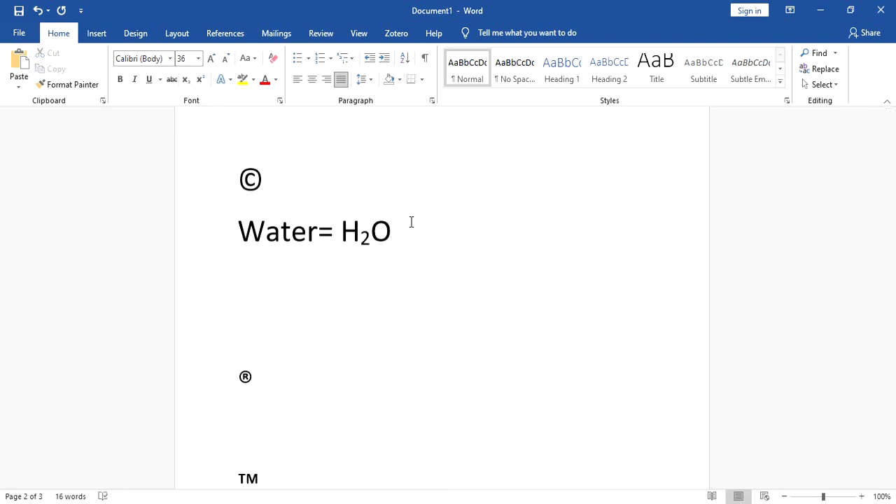
pyautogui.write('SOlva')
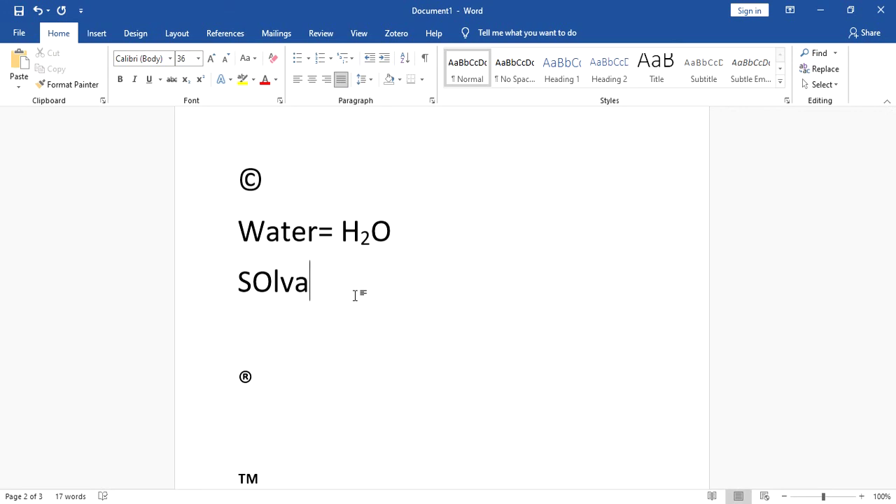
pyautogui.write('(r)')
pyautogui.moveTo(318, 280)
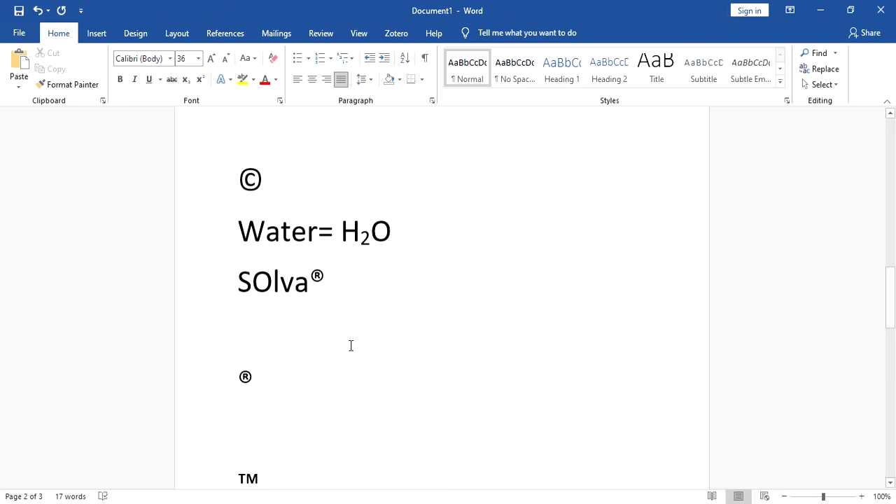
# Add a line below the ™ symbol with the word Solva followed by a trademark symbol formed from (tm).
pyautogui.scroll(-5, 312, 310)
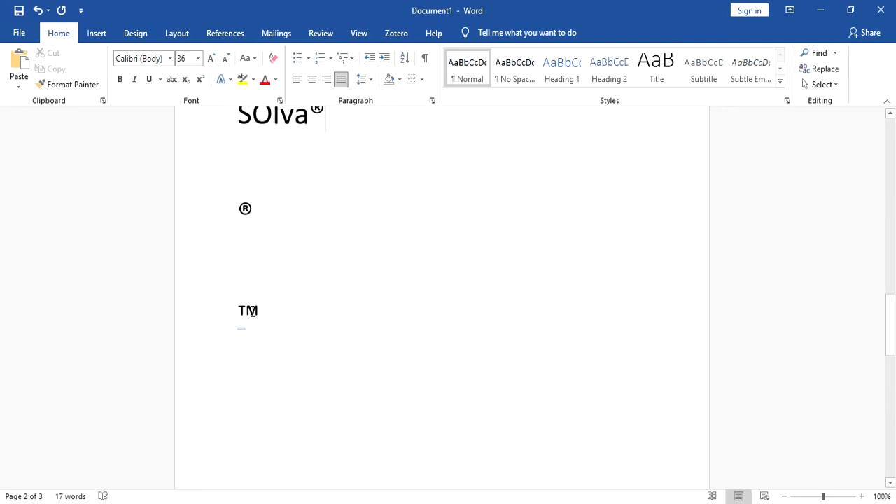
pyautogui.click(253, 312)
pyautogui.press('Return')
pyautogui.write('Solva')
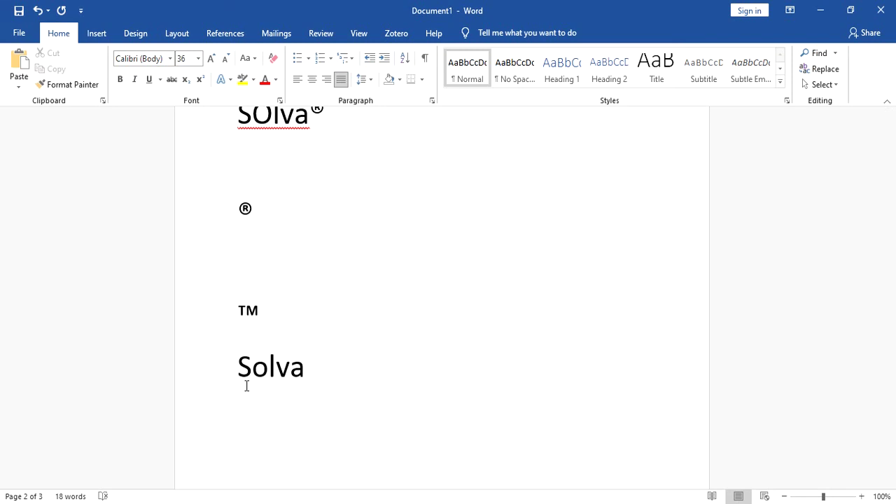
pyautogui.write('(tm)')
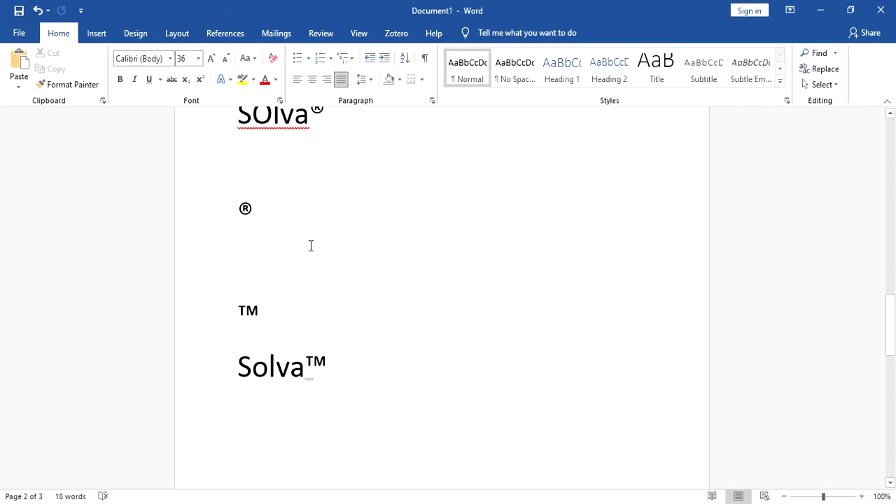
# Correct the capital O in SOlva® to lowercase so the word reads Solva®.
pyautogui.scroll(-1, 352, 243)
pyautogui.scroll(-3, 353, 244)
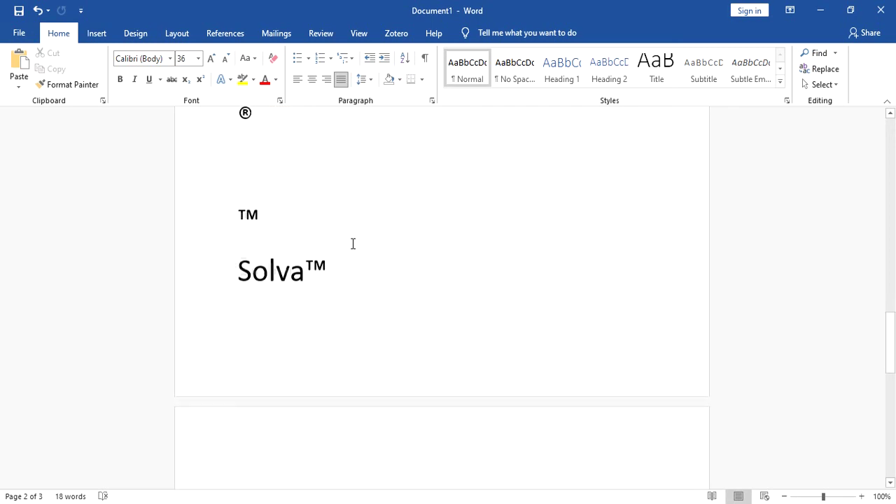
pyautogui.scroll(5, 353, 243)
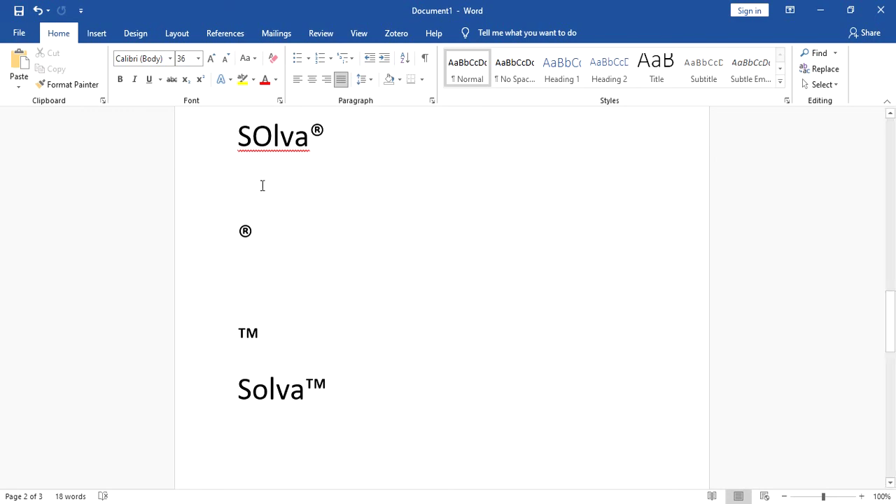
pyautogui.click(272, 135)
pyautogui.press('BackSpace')
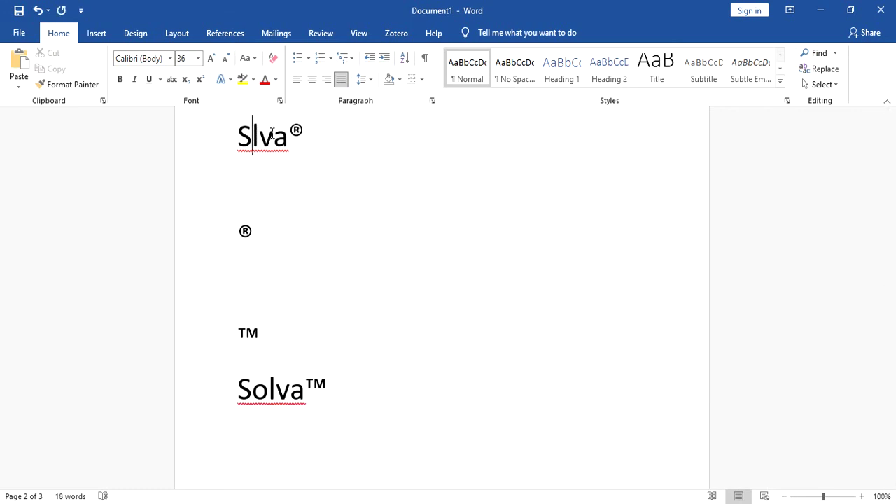
pyautogui.write('o')
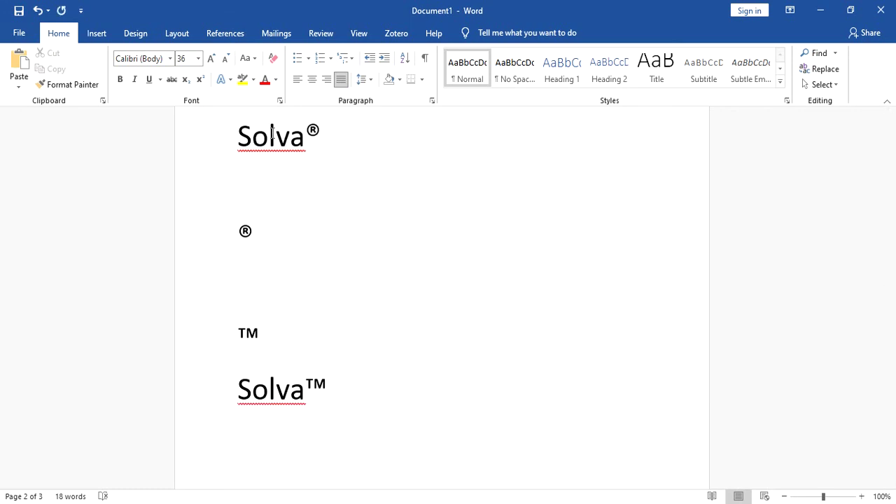